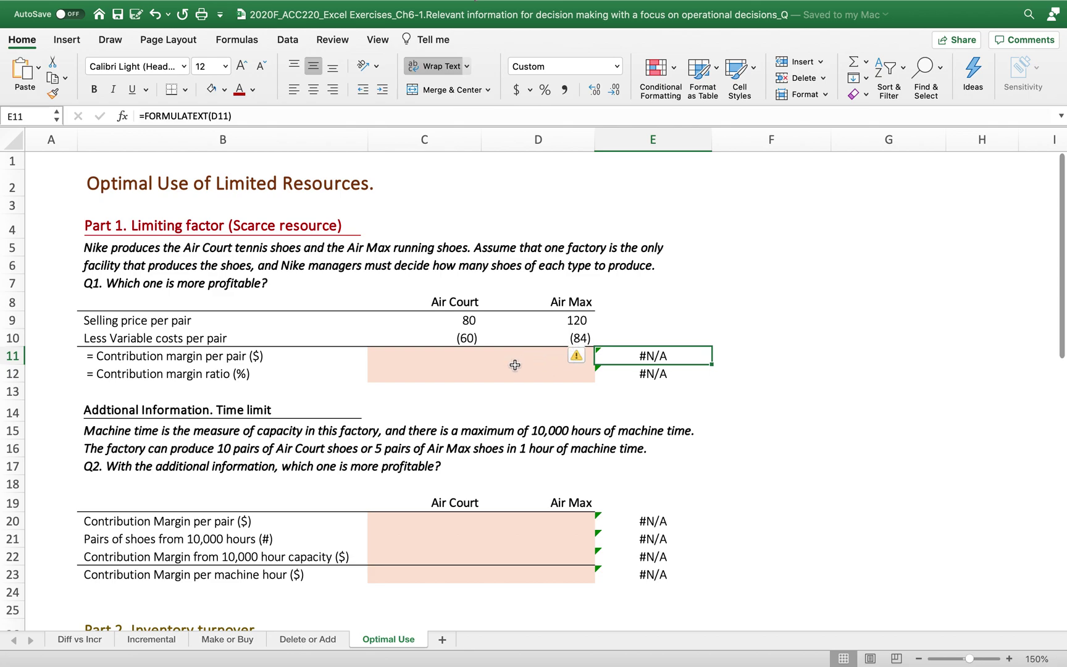
- Calculate the contribution margin per pair in C11 as =C9+C10 and copy the formula to D11 for Air Max
{"action": "left_click", "coordinate": [455, 354]}
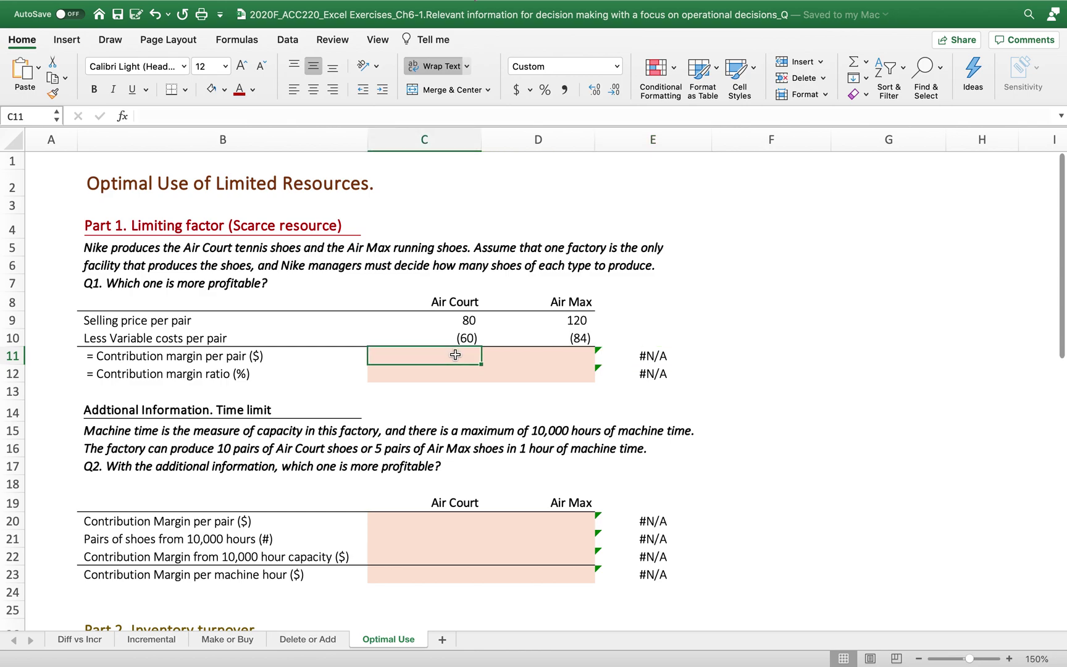
{"action": "type", "text": "="}
{"action": "left_click", "coordinate": [438, 324]}
{"action": "type", "text": "+"}
{"action": "left_click", "coordinate": [411, 339]}
{"action": "key", "text": "Return"}
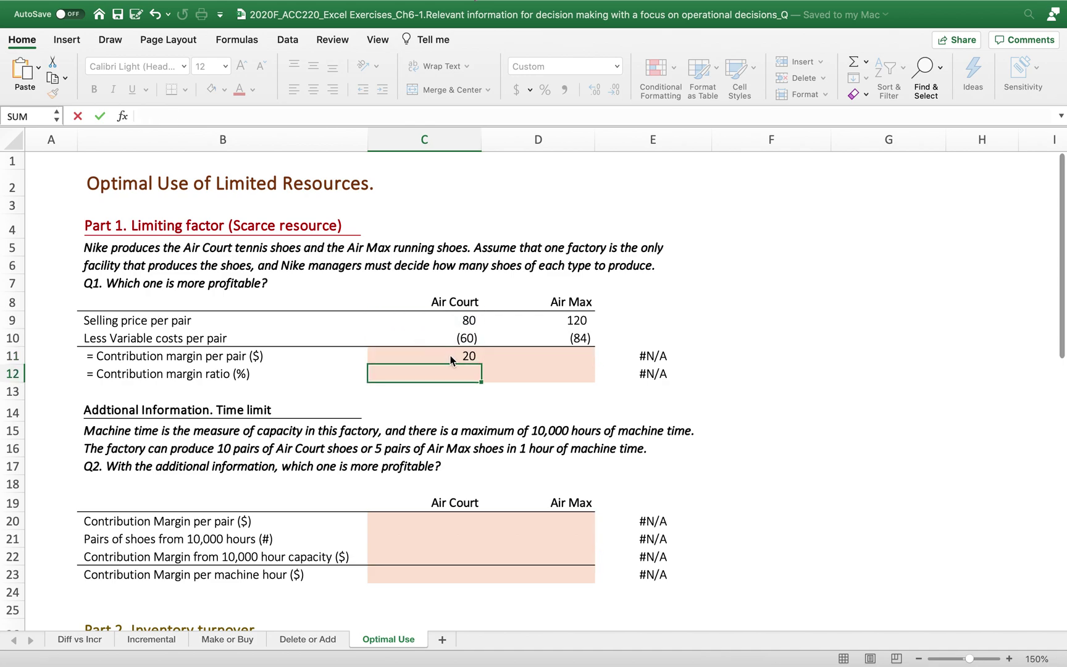
{"action": "left_click", "coordinate": [449, 351]}
{"action": "left_click_drag", "start_coordinate": [481, 364], "coordinate": [603, 362]}
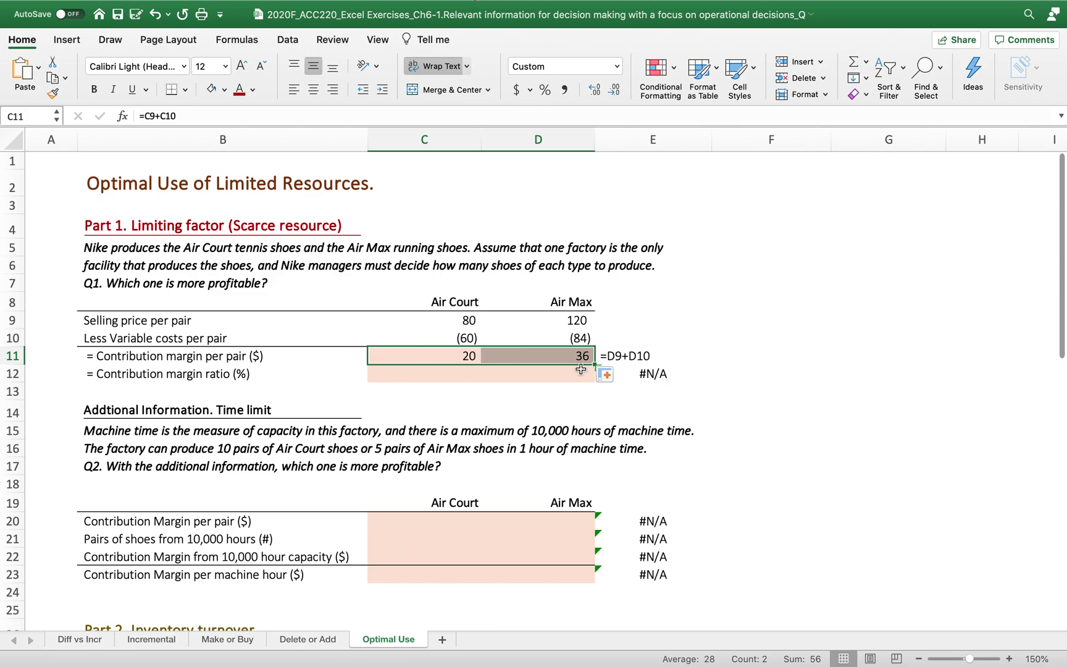
- Calculate Air Court's contribution margin ratio in C12 with the formula =C11/C9
{"action": "left_click", "coordinate": [463, 372]}
{"action": "type", "text": "="}
{"action": "left_click", "coordinate": [458, 361]}
{"action": "type", "text": "/"}
{"action": "left_click", "coordinate": [455, 322]}
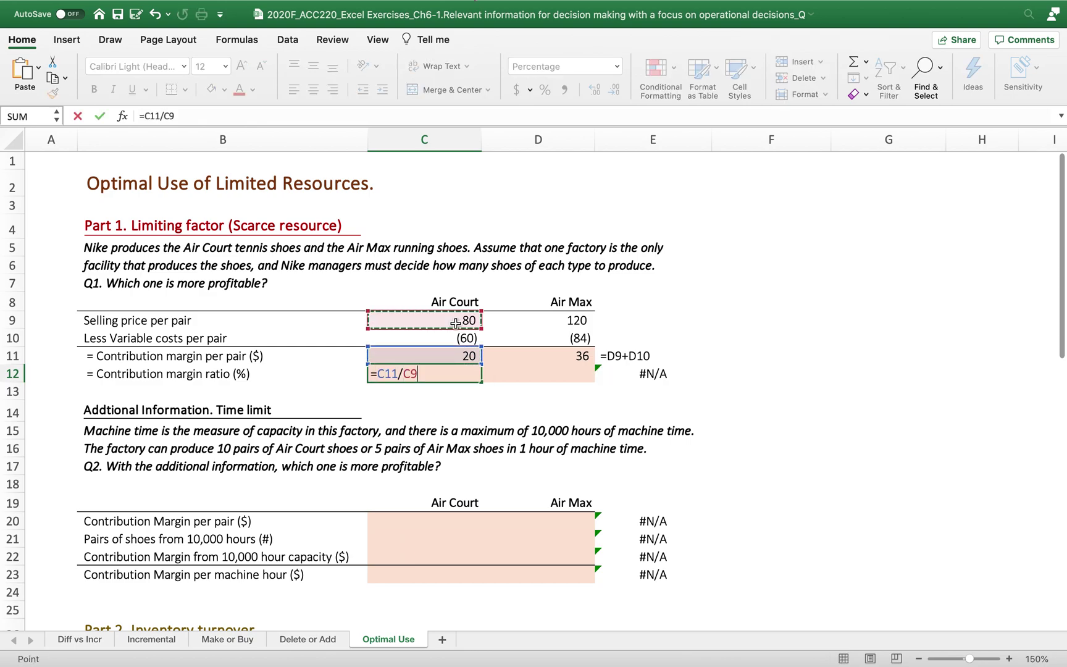
{"action": "key", "text": "Return"}
- Calculate Air Max's contribution margin ratio in D12 with the formula =D11/D9
{"action": "left_click", "coordinate": [547, 374]}
{"action": "type", "text": "="}
{"action": "left_click", "coordinate": [572, 357]}
{"action": "type", "text": "/"}
{"action": "left_click", "coordinate": [565, 320]}
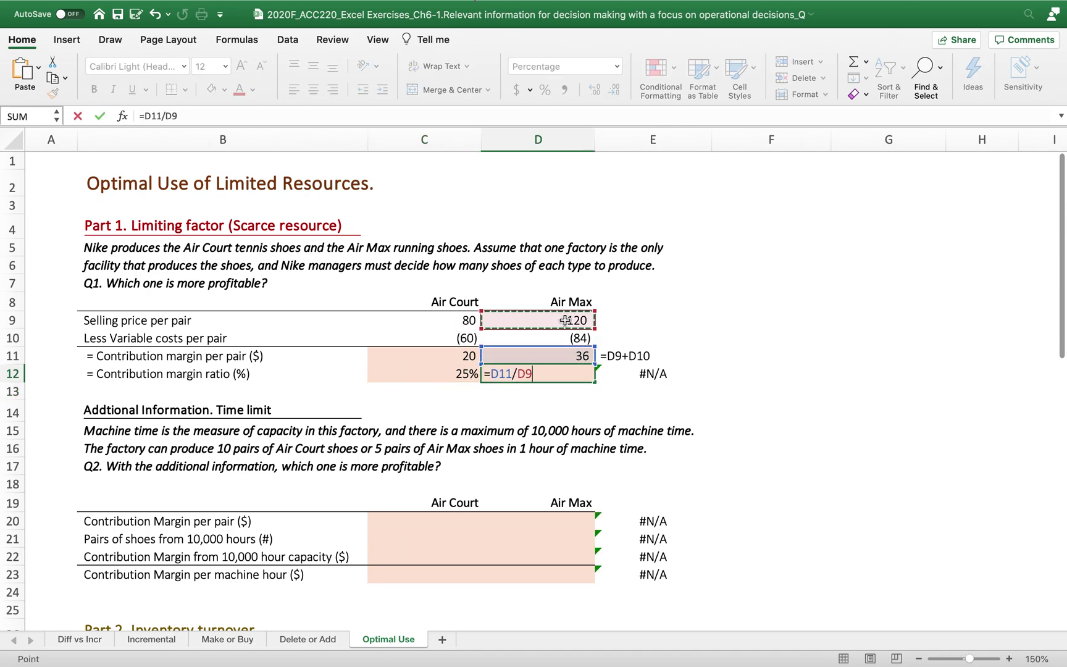
{"action": "key", "text": "Return"}
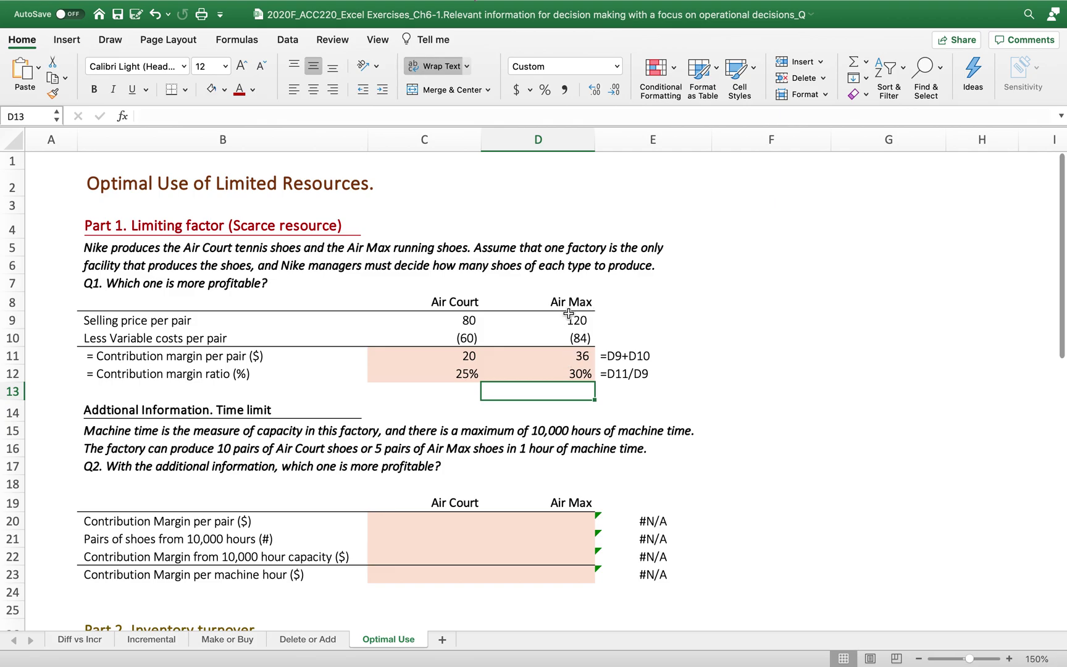
{"action": "scroll", "coordinate": [546, 370], "scroll_direction": "down", "scroll_amount": 4}
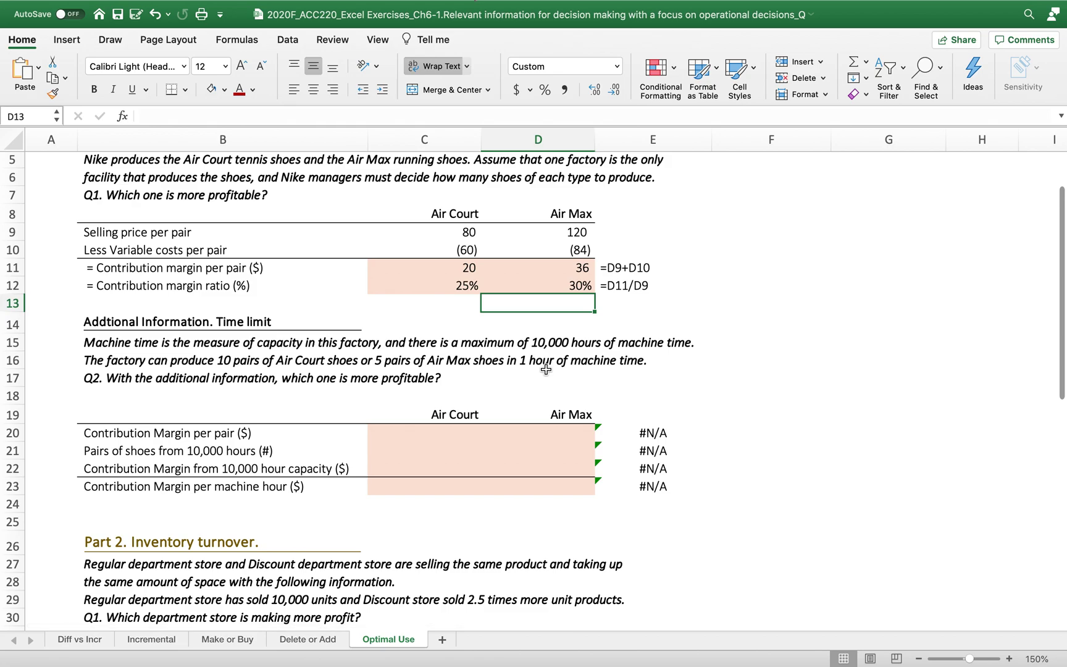
{"action": "scroll", "coordinate": [546, 369], "scroll_direction": "up", "scroll_amount": 4}
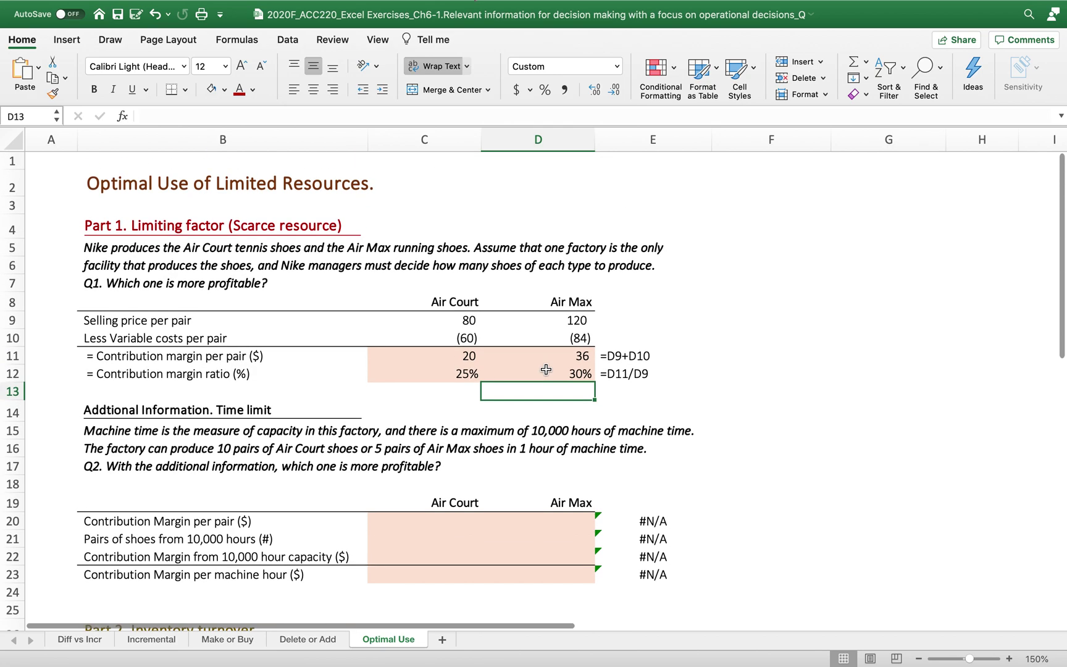
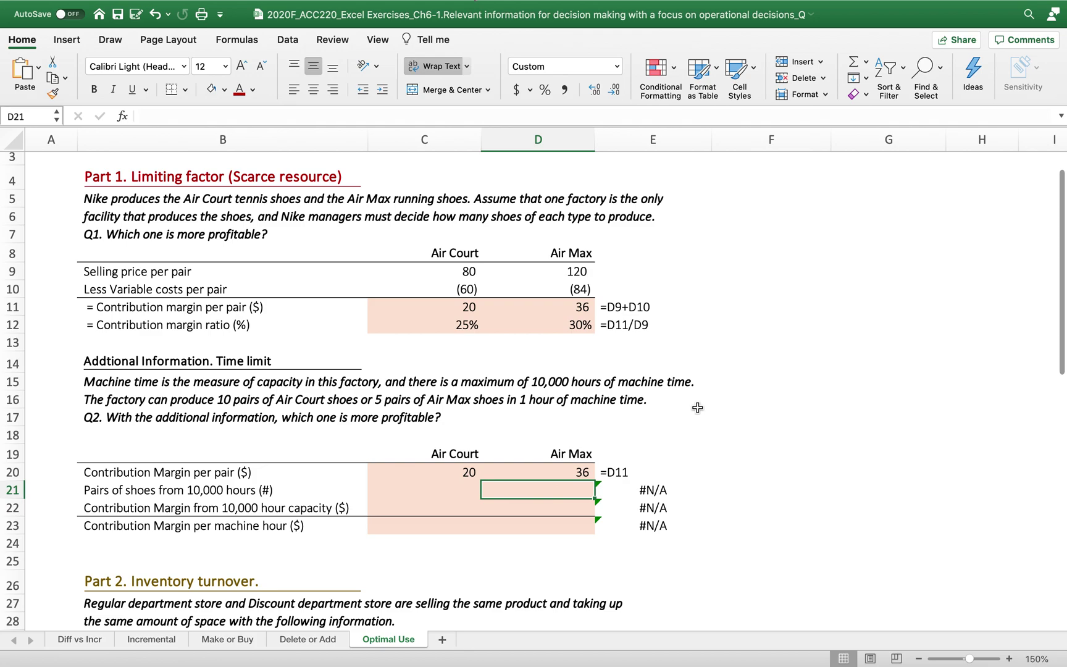
- Calculate the pairs of shoes from 10,000 hours, entering =10*10000 in C21 for Air Court and =5*10000 in D21 for Air Max
{"action": "left_click", "coordinate": [465, 485]}
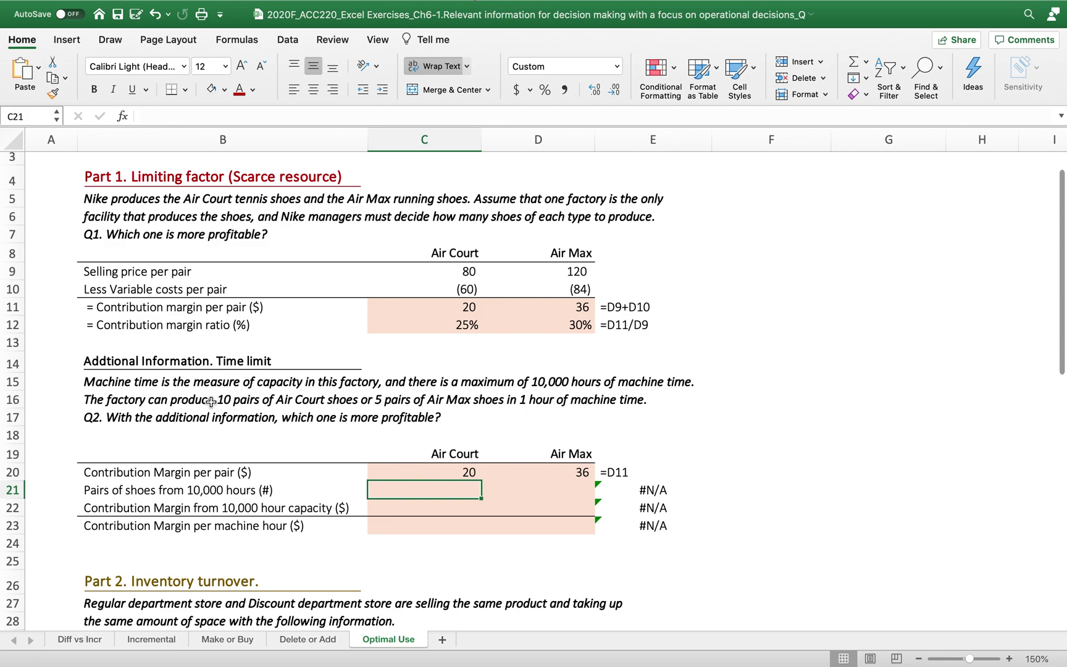
{"action": "type", "text": "=10*10000"}
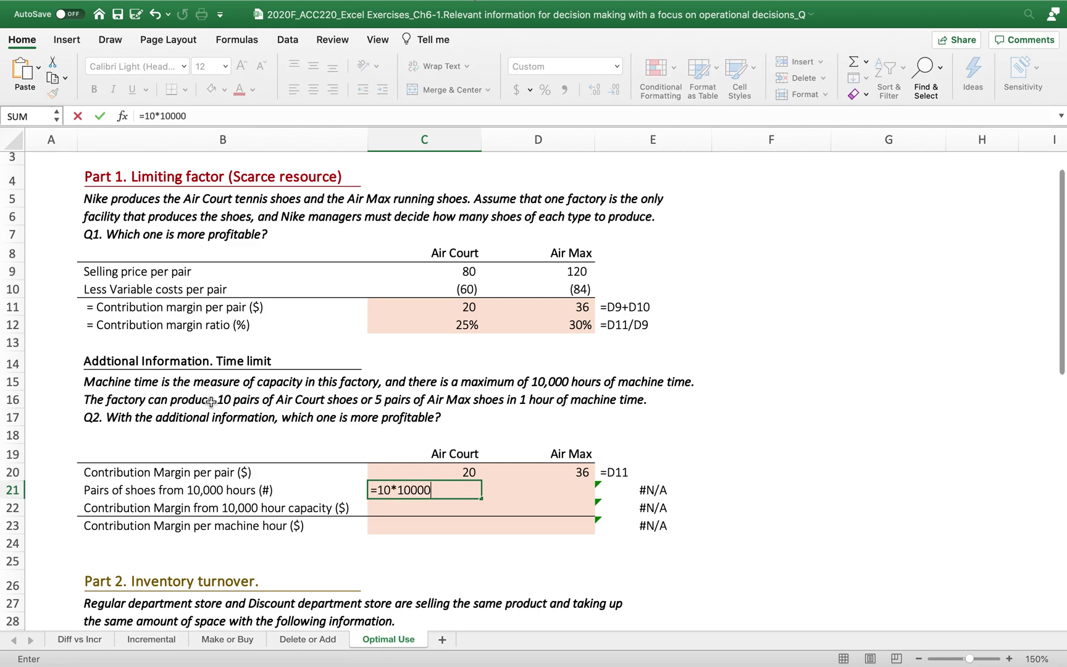
{"action": "key", "text": "Return"}
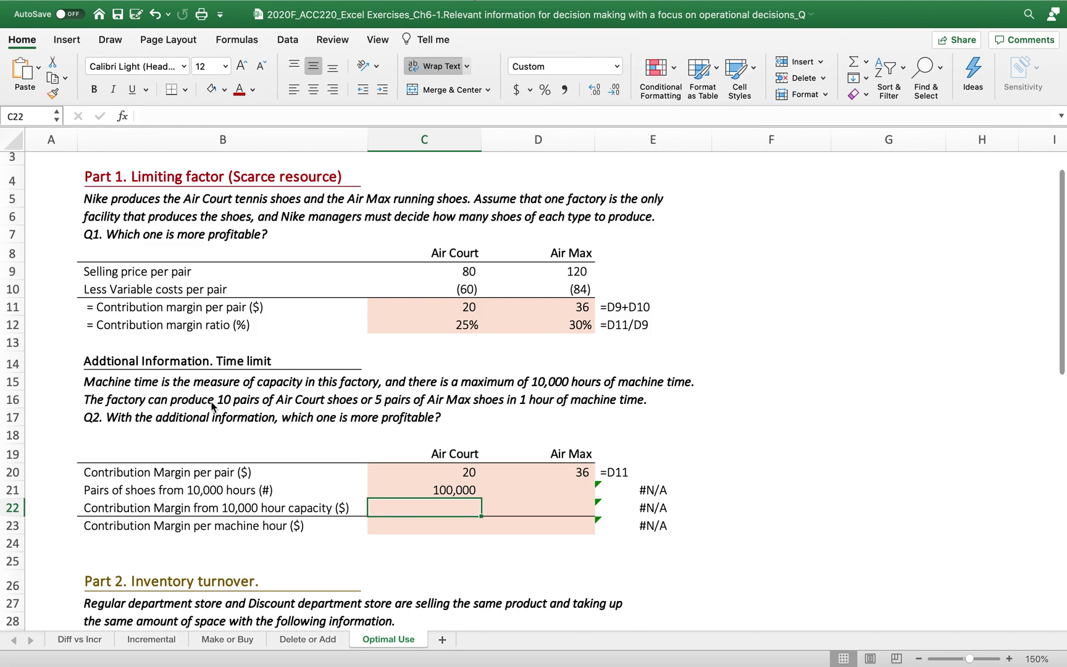
{"action": "left_click", "coordinate": [573, 489]}
{"action": "type", "text": "="}
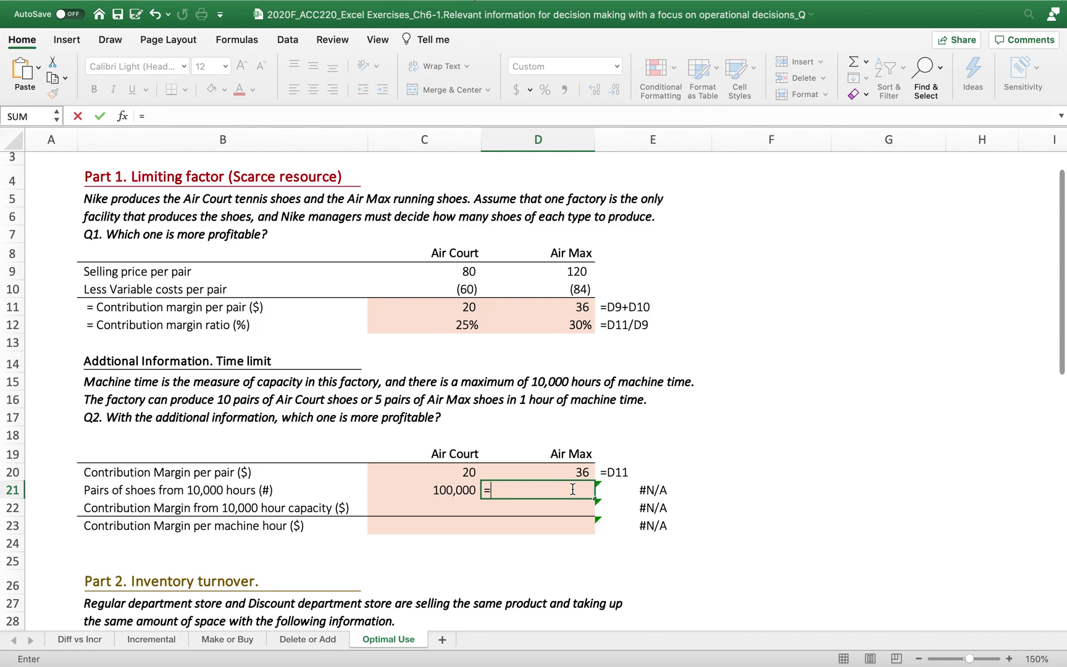
{"action": "type", "text": "5*100000"}
{"action": "key", "text": "BackSpace"}
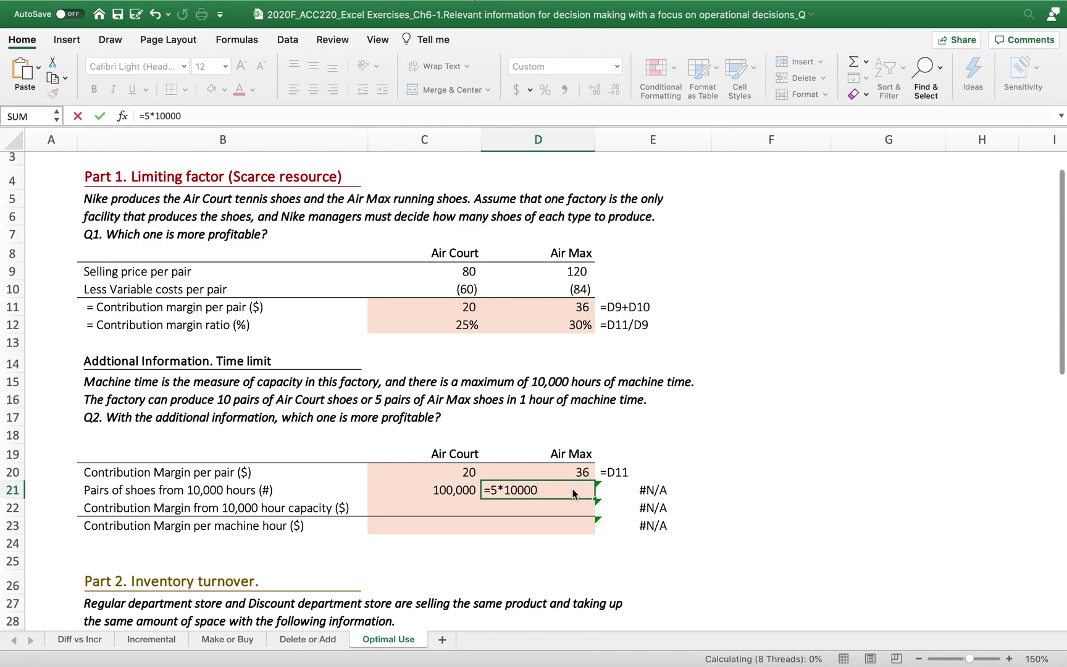
{"action": "key", "text": "Return"}
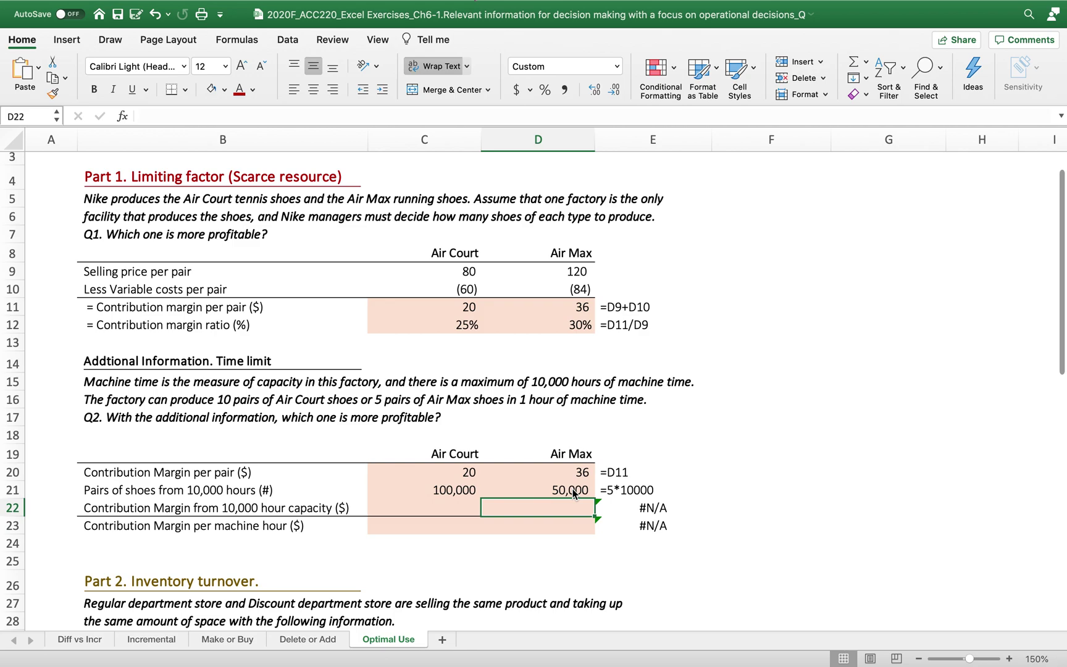
- Calculate the contribution margin from 10,000 hour capacity in C22 as =C20*C21 and copy the formula to D22
{"action": "left_click", "coordinate": [422, 507]}
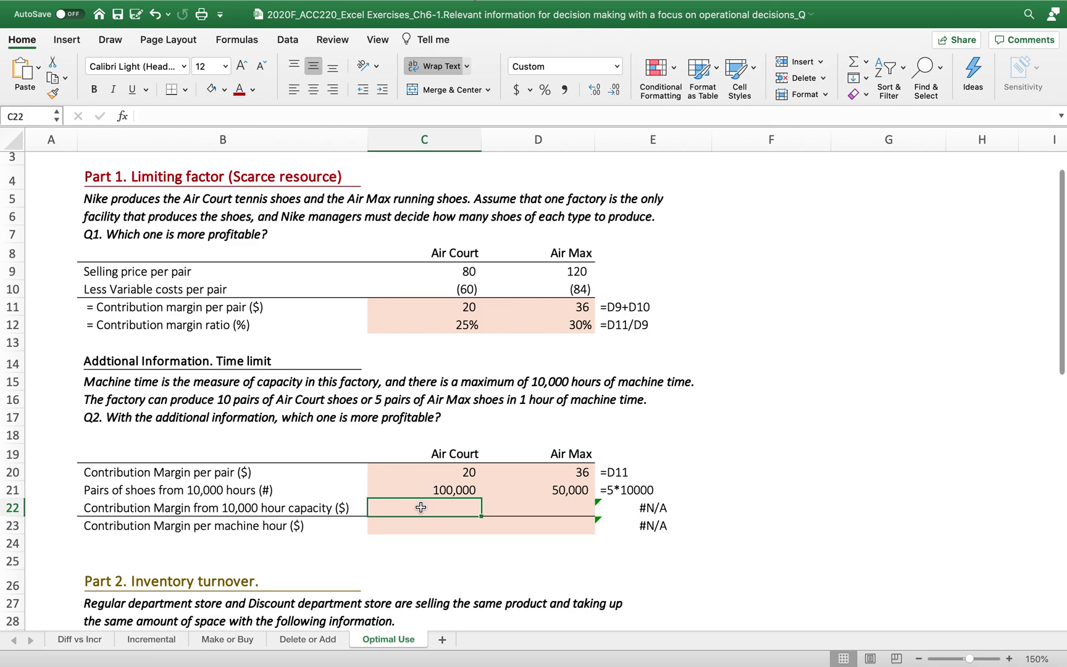
{"action": "type", "text": "="}
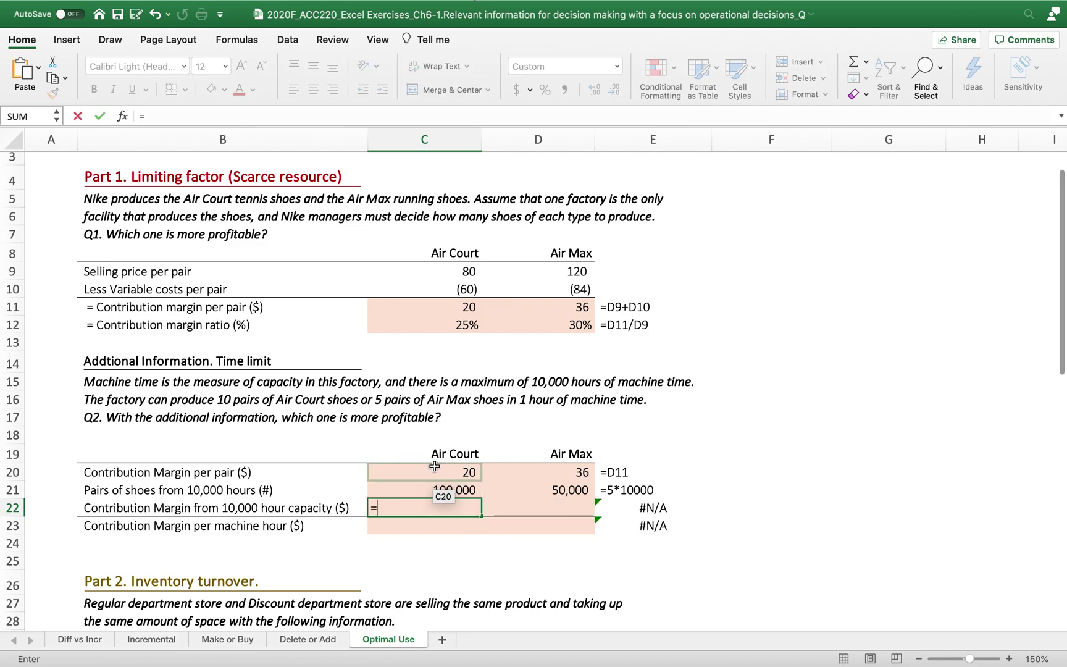
{"action": "left_click", "coordinate": [436, 467]}
{"action": "type", "text": "*"}
{"action": "left_click", "coordinate": [430, 491]}
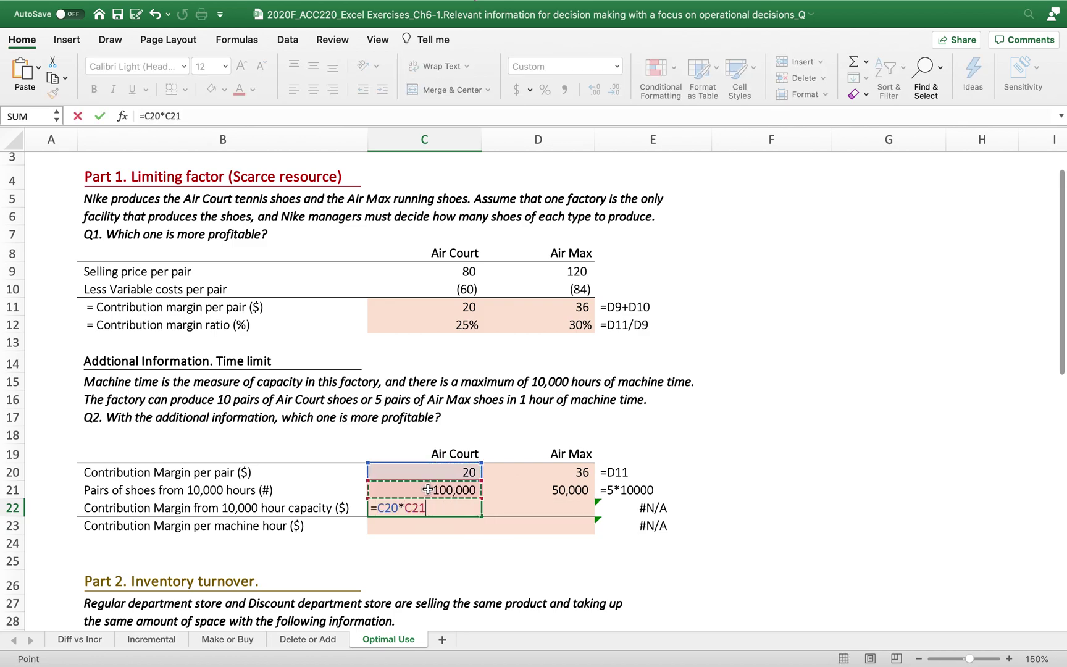
{"action": "key", "text": "Return"}
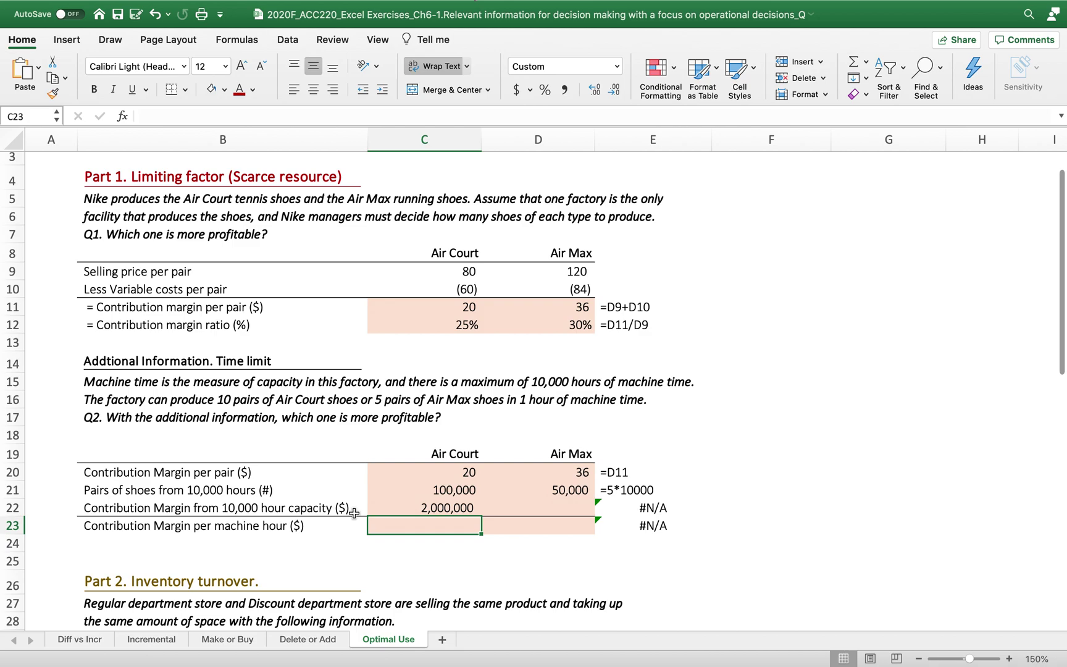
{"action": "left_click", "coordinate": [452, 510]}
{"action": "left_click_drag", "start_coordinate": [480, 516], "coordinate": [592, 516]}
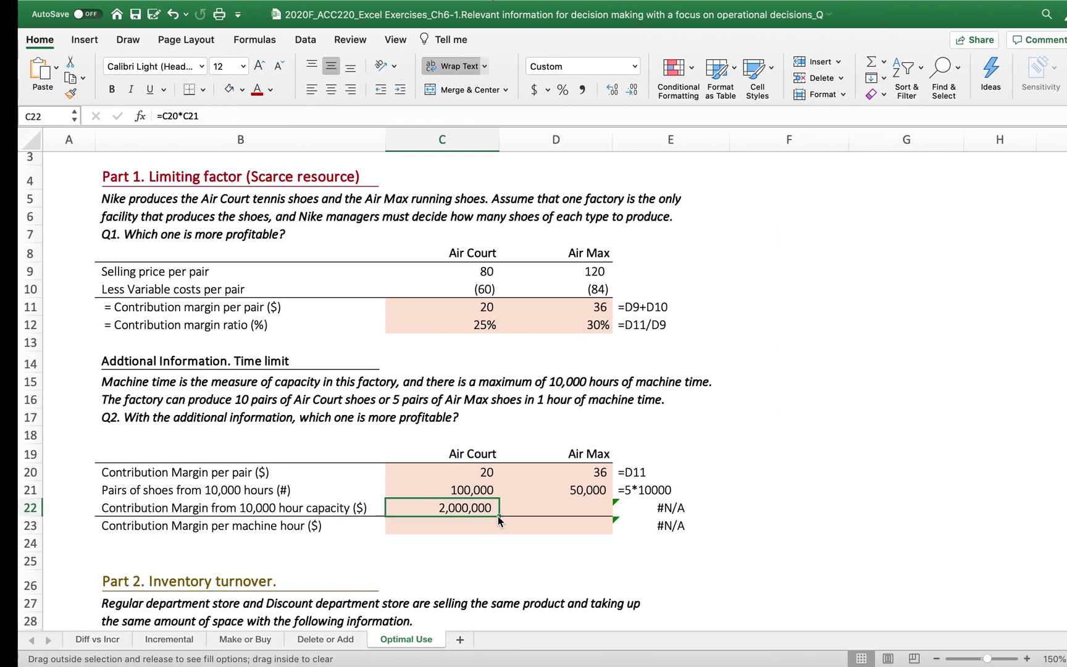
{"action": "key", "text": "Escape"}
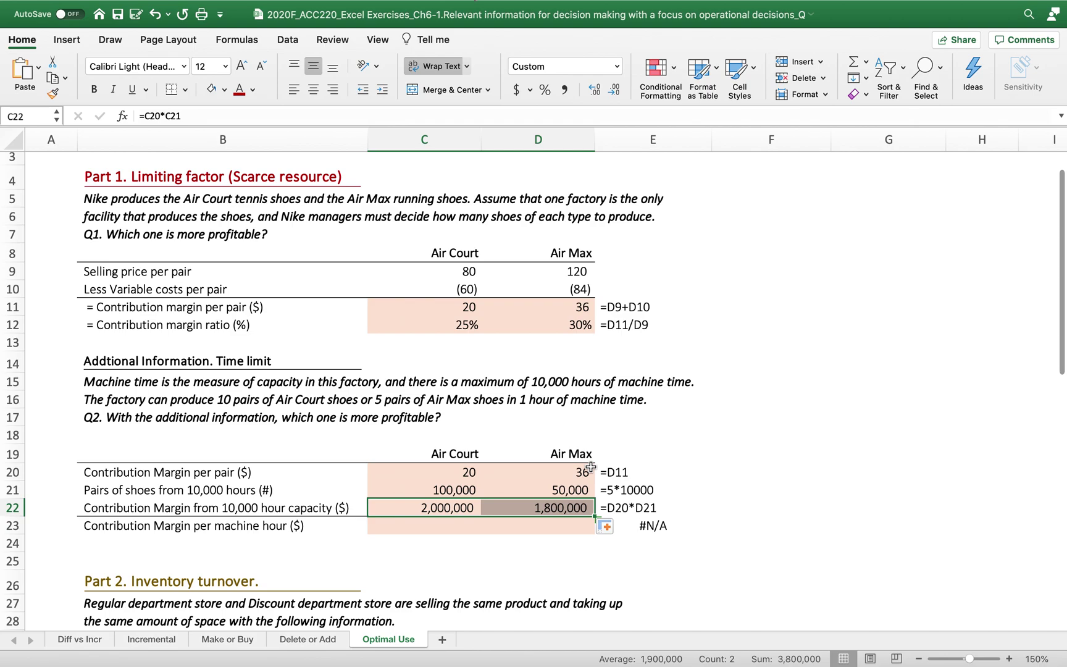
- Calculate Air Court's contribution margin per machine hour in C23 with the formula =C22/10000
{"action": "left_click", "coordinate": [437, 522]}
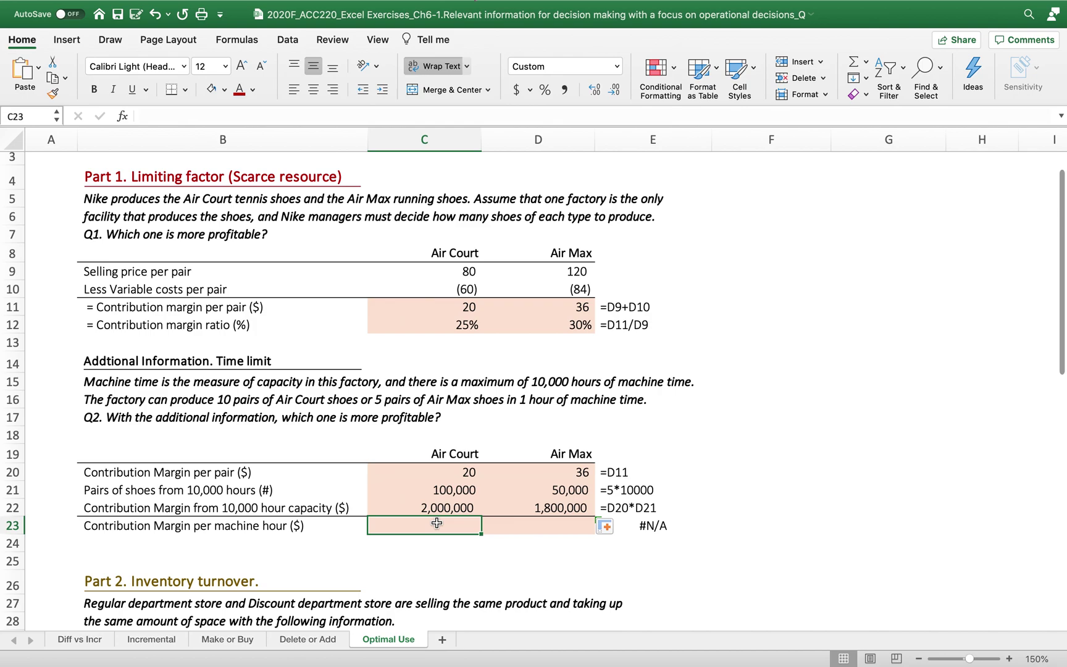
{"action": "type", "text": "="}
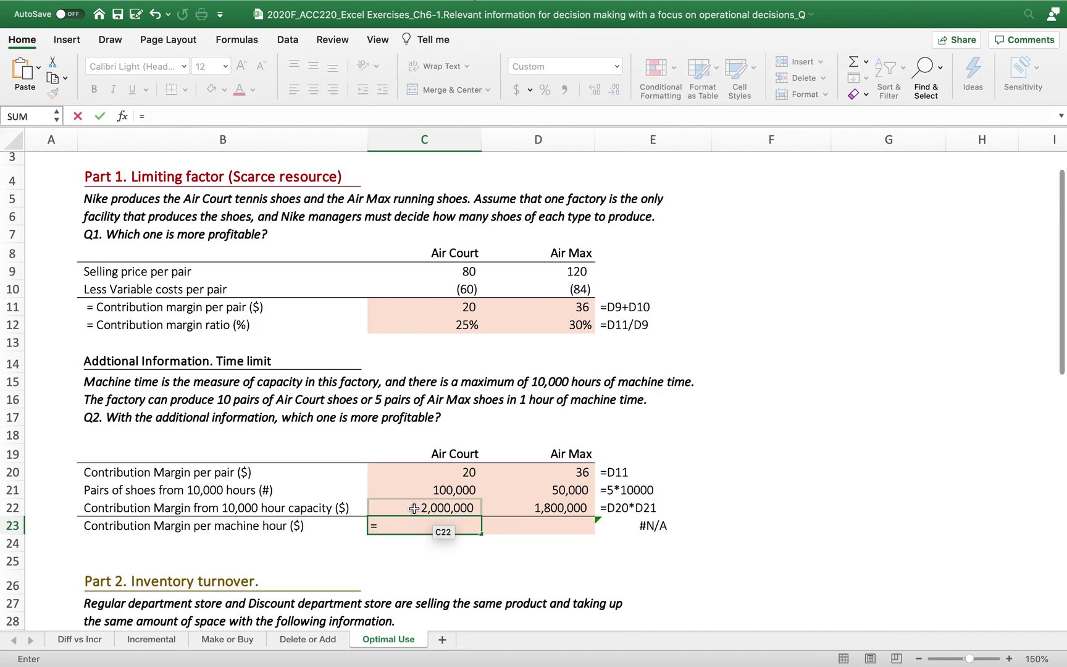
{"action": "left_click", "coordinate": [414, 508]}
{"action": "type", "text": "/100"}
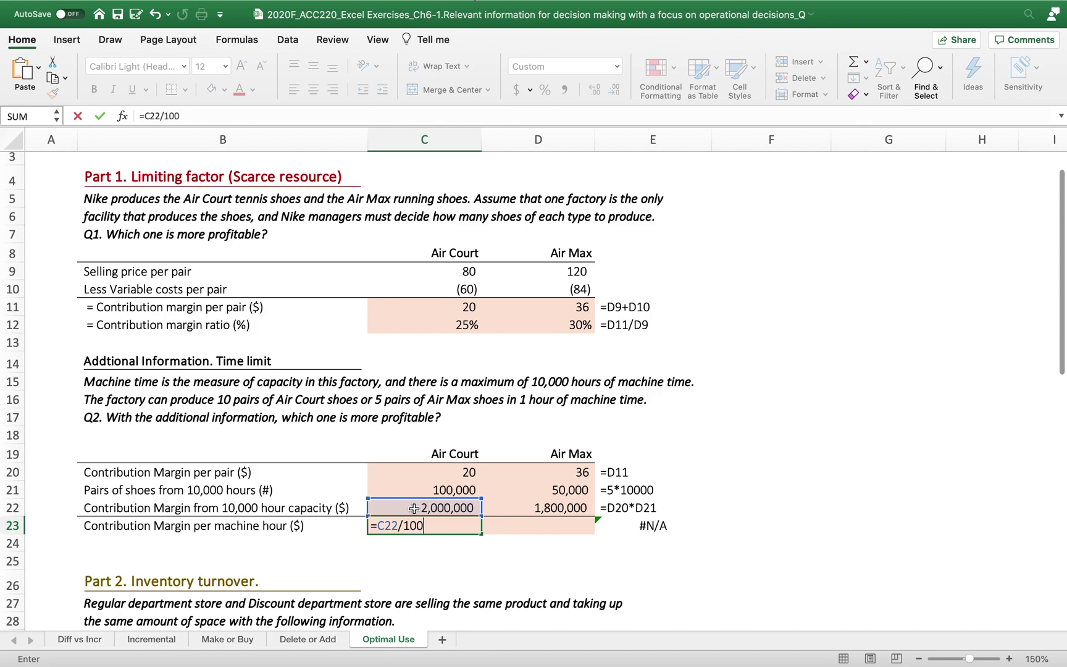
{"action": "type", "text": "000"}
{"action": "key", "text": "BackSpace"}
{"action": "key", "text": "Return"}
- Calculate Air Max's contribution margin per machine hour in D23 with the formula =D22/10000
{"action": "left_click", "coordinate": [564, 526]}
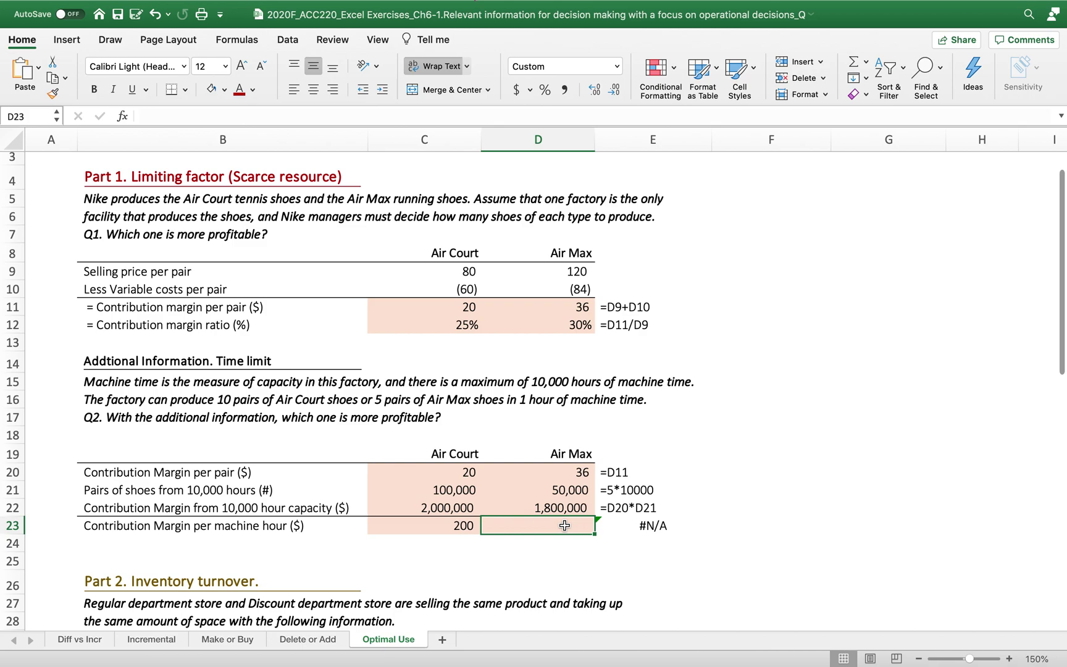
{"action": "type", "text": "="}
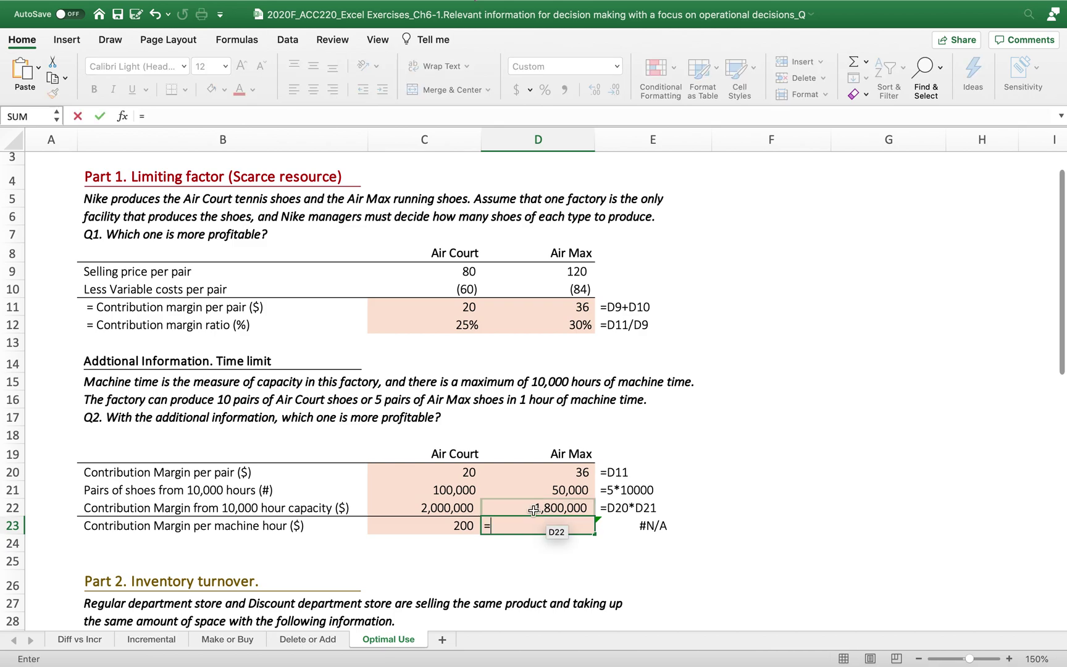
{"action": "left_click", "coordinate": [531, 507]}
{"action": "type", "text": "/10000"}
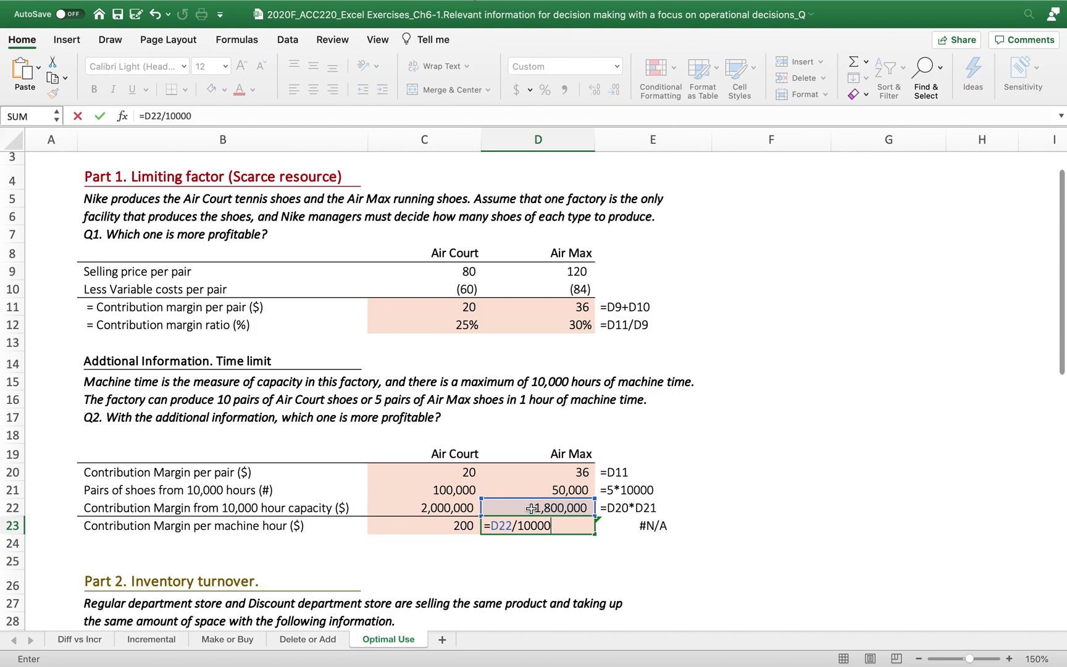
{"action": "key", "text": "Return"}
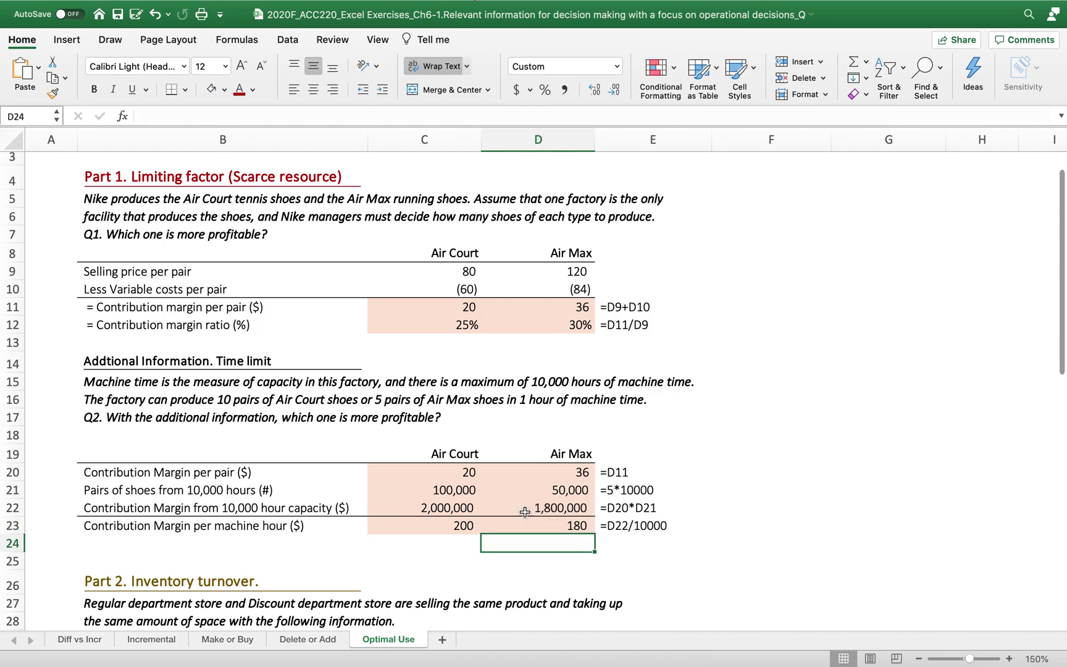
- Compare the contribution margin ratio with the margin per machine hour in Part 1, and look over the Part 2 inventory turnover problem
{"action": "scroll", "coordinate": [469, 474], "scroll_direction": "down", "scroll_amount": 1}
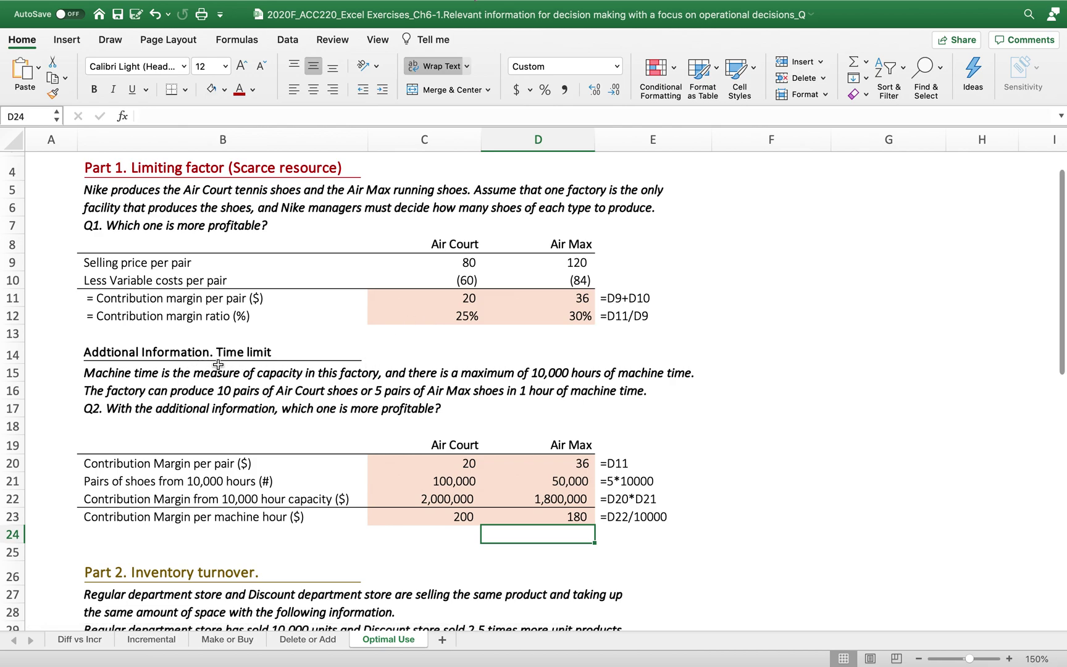
{"action": "left_click", "coordinate": [563, 320]}
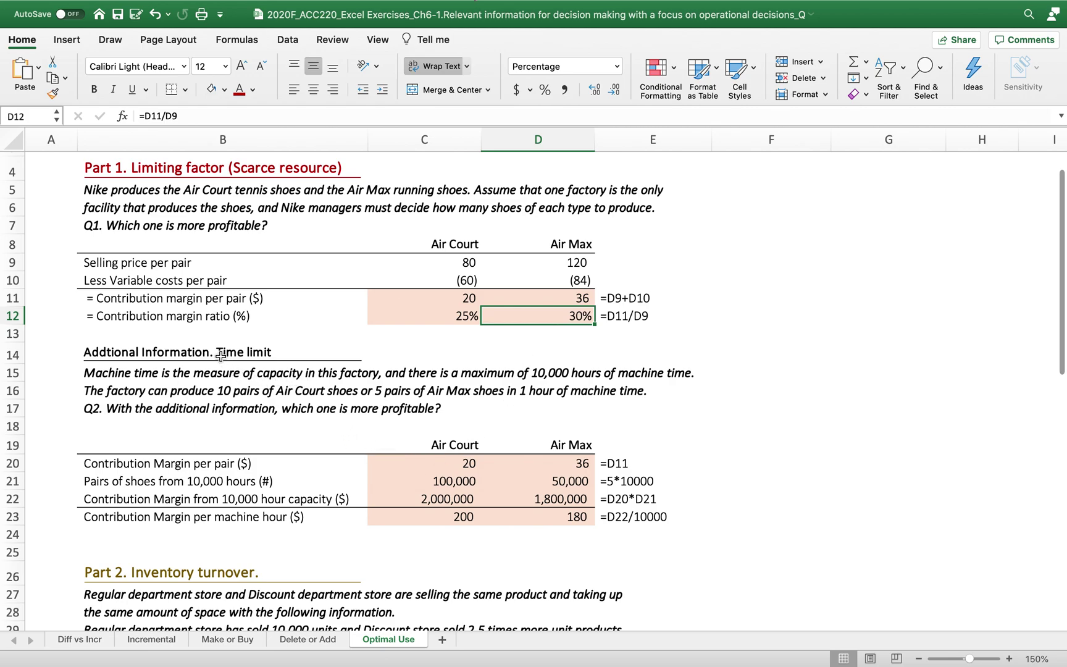
{"action": "left_click", "coordinate": [411, 515]}
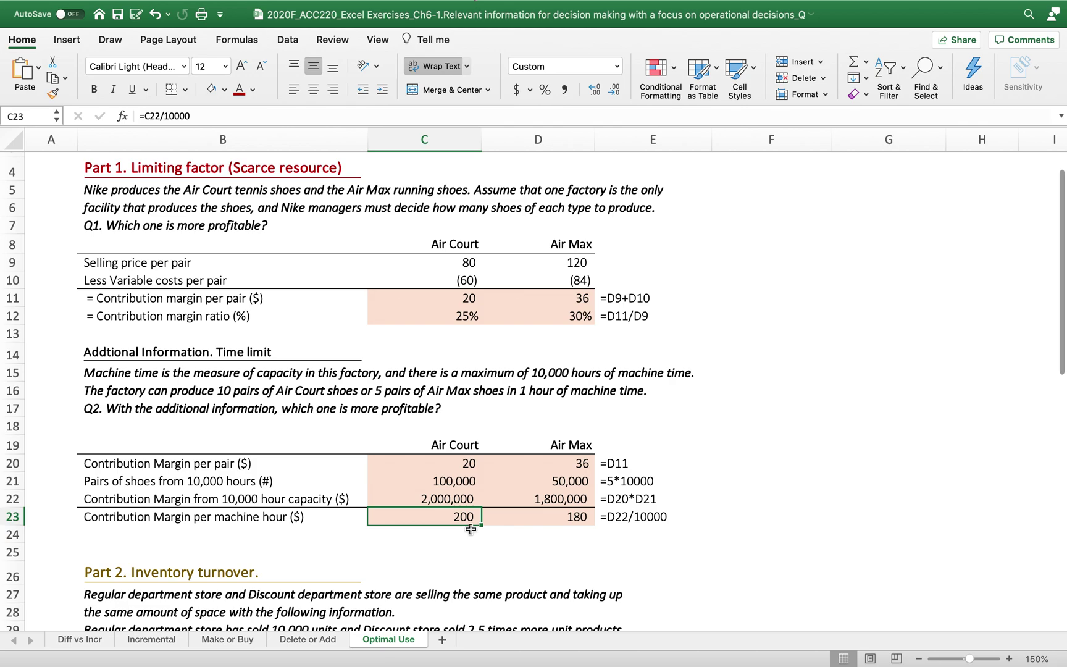
{"action": "scroll", "coordinate": [470, 529], "scroll_direction": "down", "scroll_amount": 1}
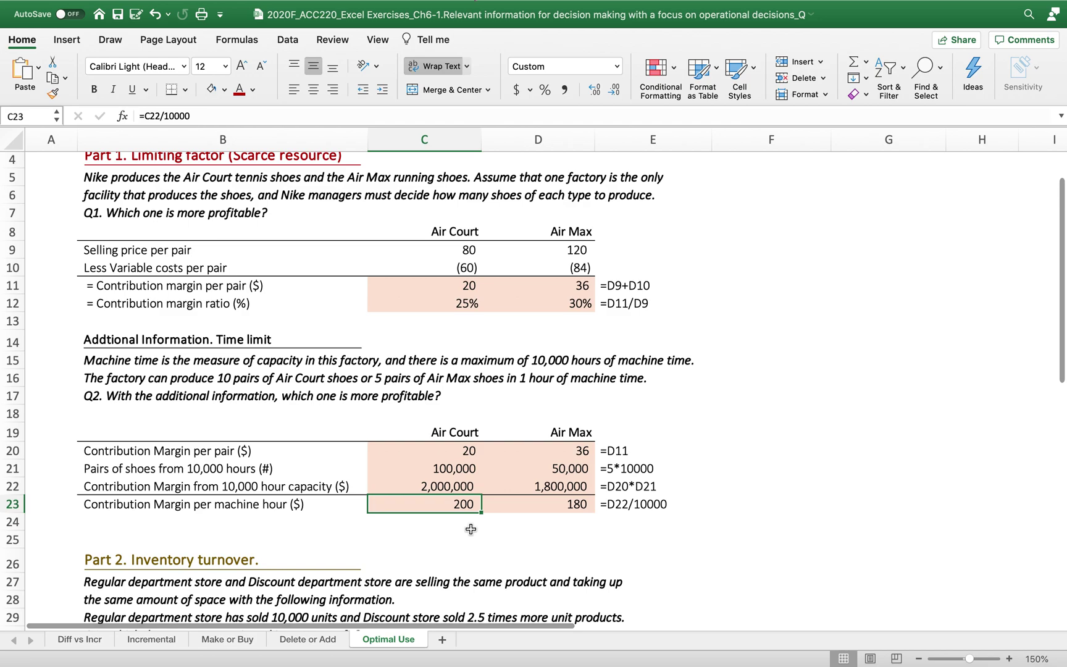
{"action": "scroll", "coordinate": [226, 400], "scroll_direction": "up", "scroll_amount": 2}
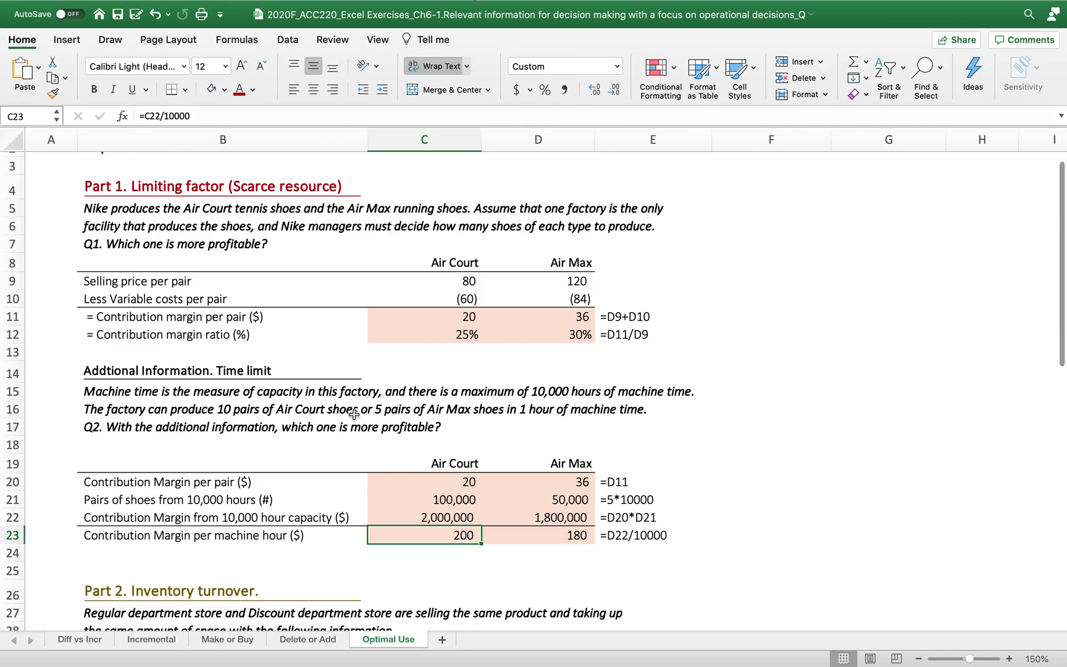
{"action": "scroll", "coordinate": [227, 450], "scroll_direction": "down", "scroll_amount": 5}
{"action": "scroll", "coordinate": [226, 451], "scroll_direction": "down", "scroll_amount": 5}
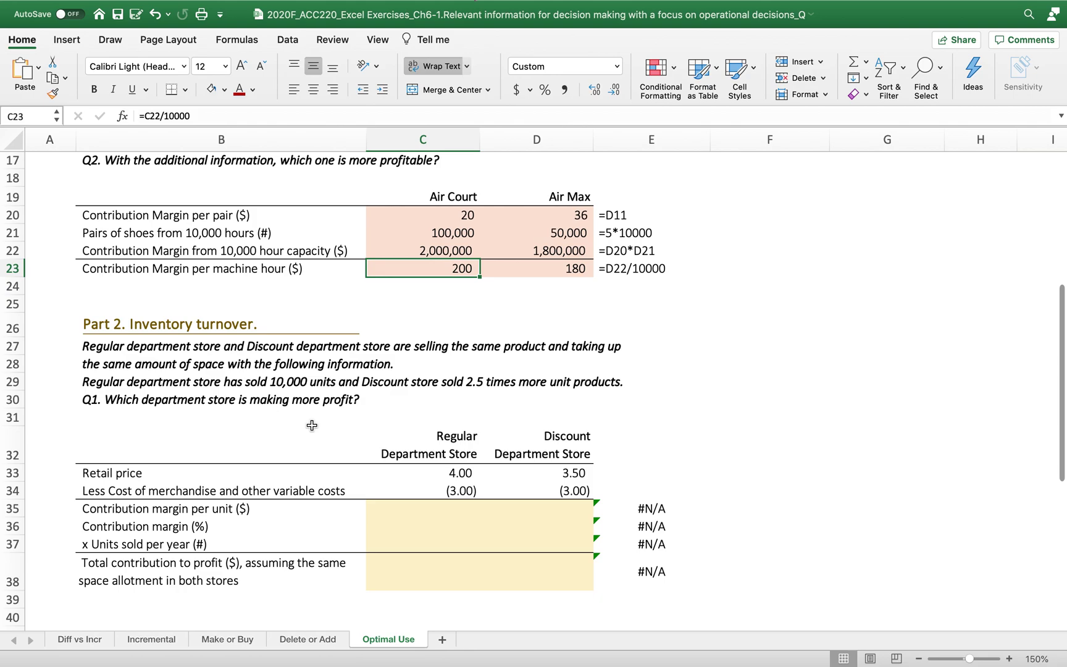
{"action": "scroll", "coordinate": [312, 426], "scroll_direction": "up", "scroll_amount": 10}
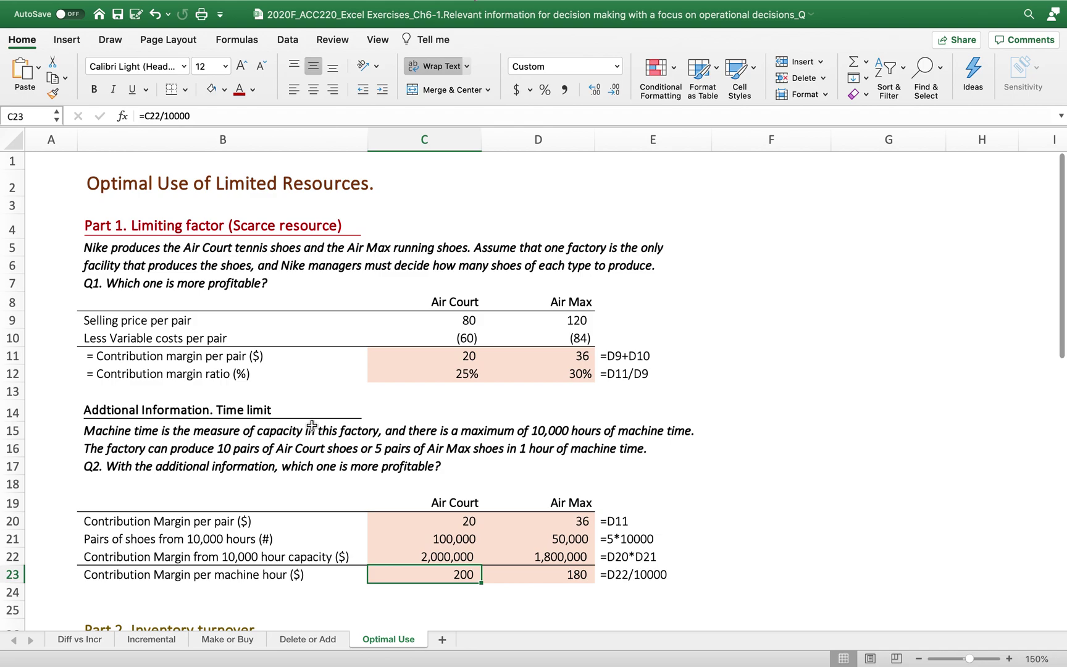
- Calculate the Regular store's contribution margin per unit in C35 as =C33+C34 and copy the formula to D35
{"action": "scroll", "coordinate": [311, 425], "scroll_direction": "down", "scroll_amount": 10}
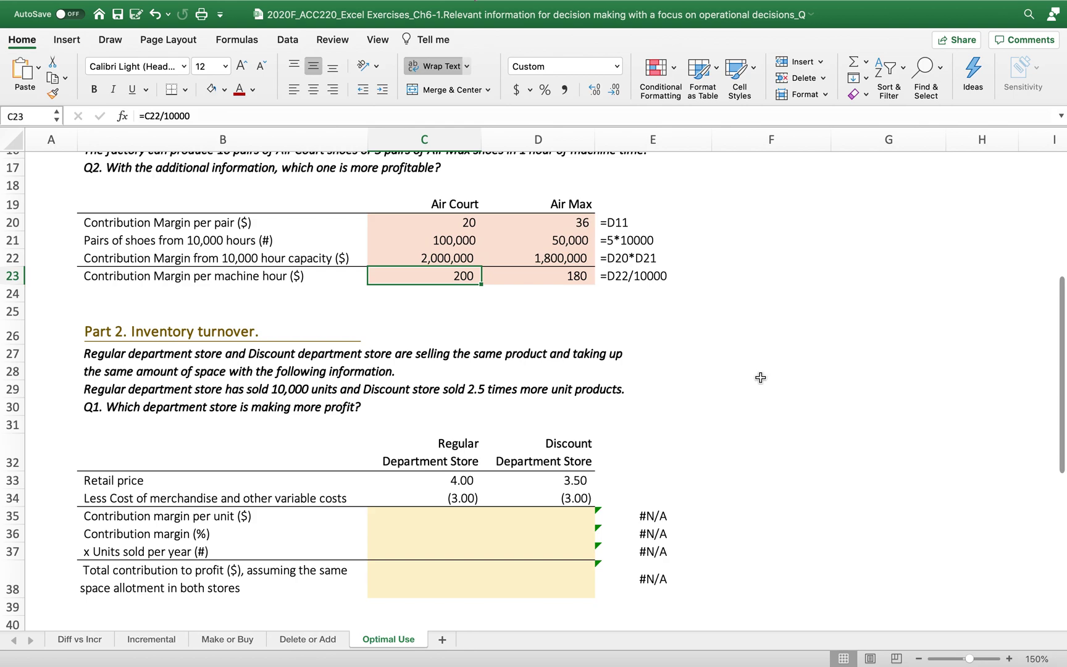
{"action": "left_click", "coordinate": [439, 516]}
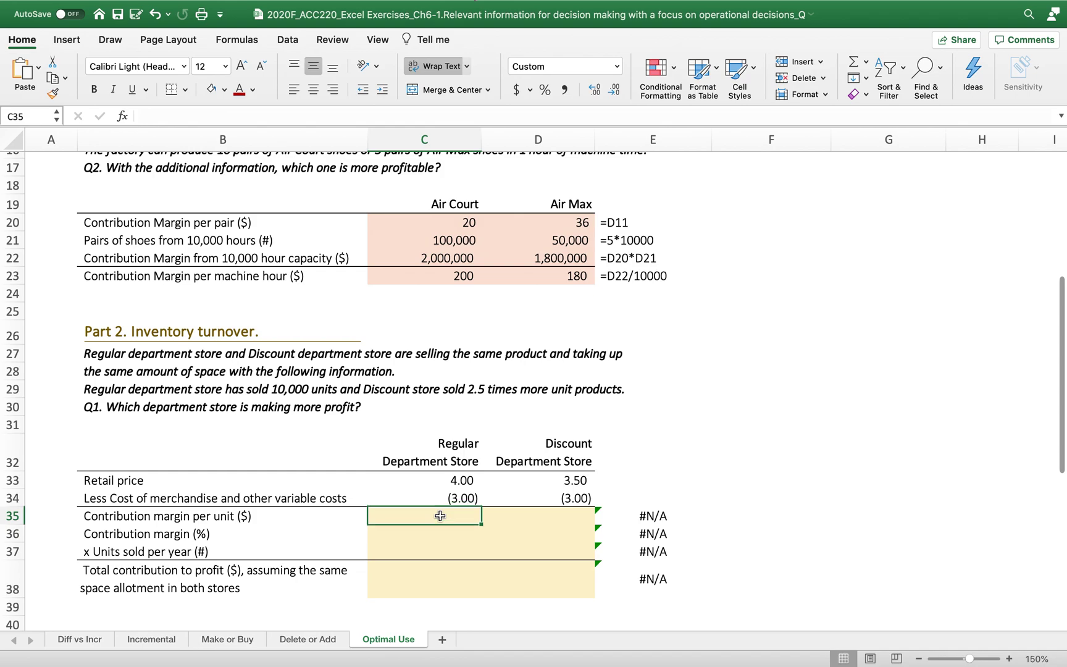
{"action": "type", "text": "="}
{"action": "left_click", "coordinate": [445, 479]}
{"action": "type", "text": "+"}
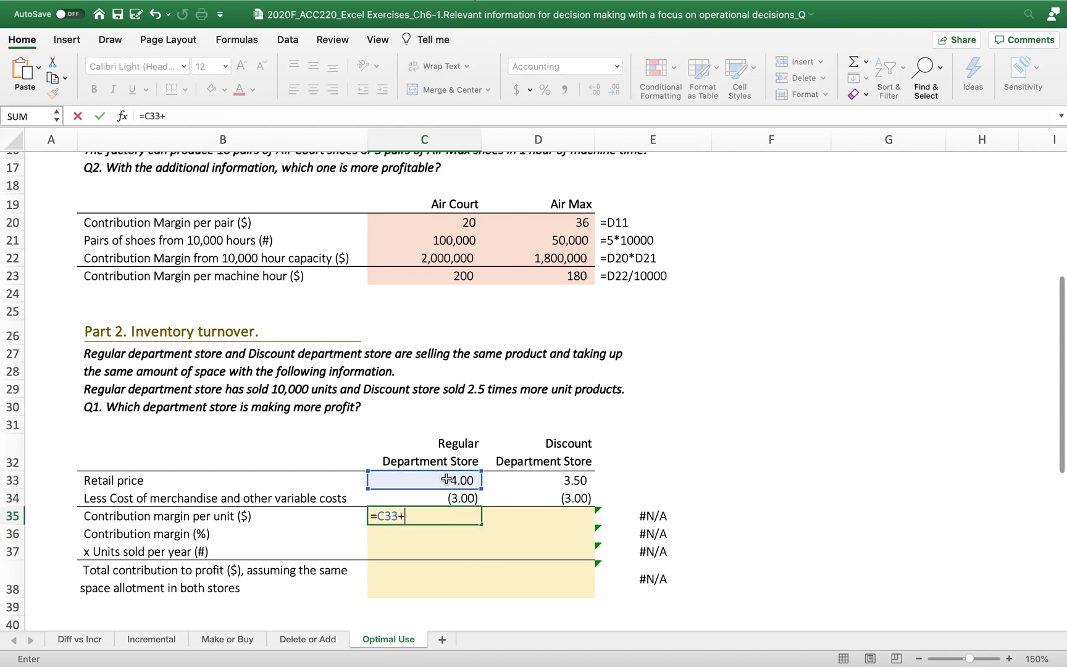
{"action": "left_click", "coordinate": [414, 497]}
{"action": "key", "text": "Return"}
{"action": "left_click", "coordinate": [435, 518]}
{"action": "left_click_drag", "start_coordinate": [481, 524], "coordinate": [597, 522]}
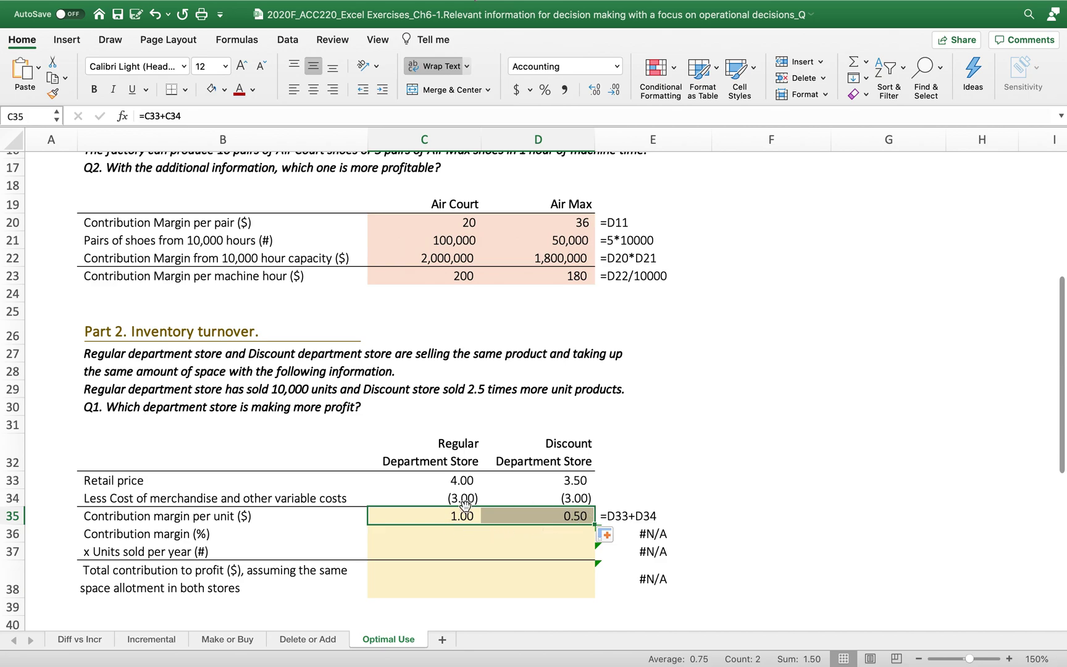
- Calculate the Regular store's contribution margin percentage in C36 as =C35/C33 and copy the formula to D36
{"action": "left_click", "coordinate": [579, 479]}
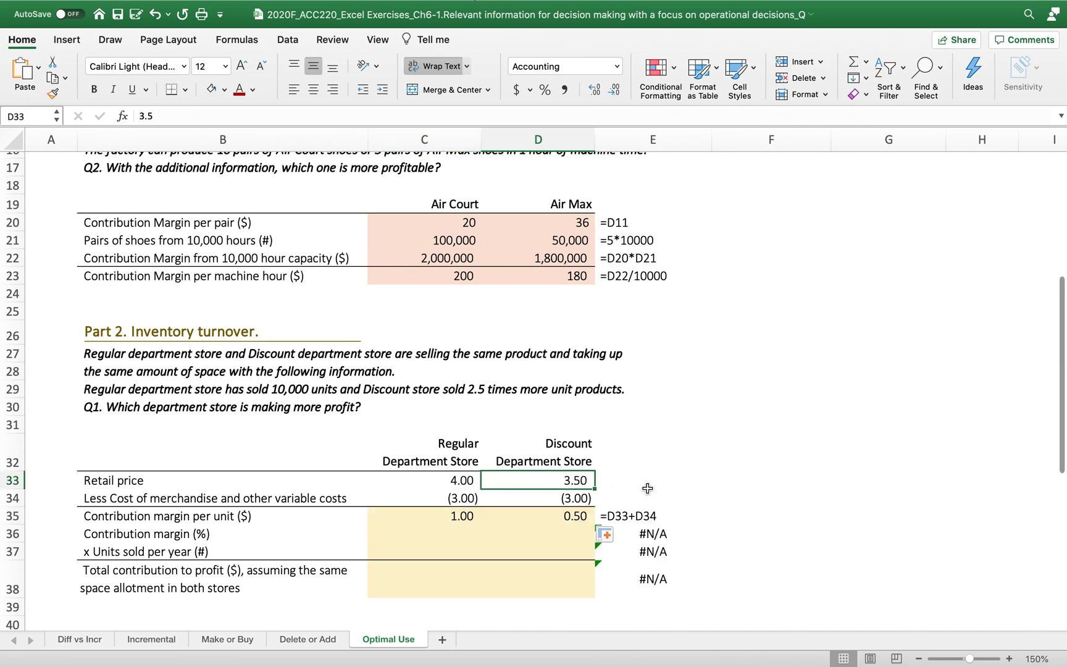
{"action": "left_click", "coordinate": [451, 531]}
{"action": "type", "text": "="}
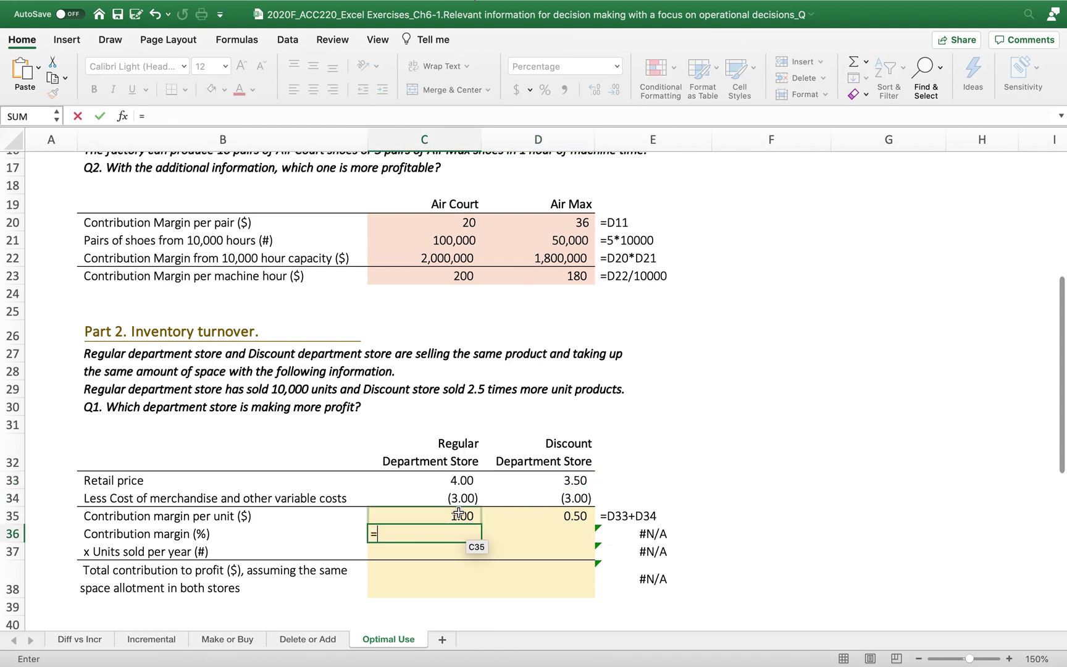
{"action": "left_click", "coordinate": [448, 516]}
{"action": "type", "text": "/"}
{"action": "left_click", "coordinate": [447, 482]}
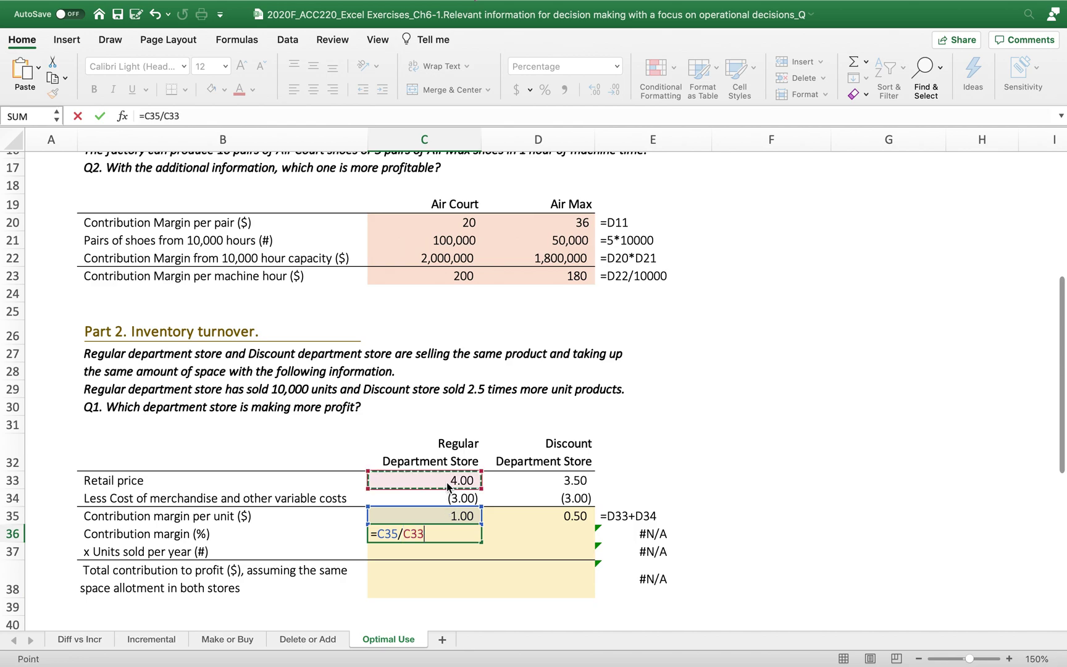
{"action": "key", "text": "Return"}
{"action": "left_click", "coordinate": [469, 533]}
{"action": "left_click_drag", "start_coordinate": [483, 541], "coordinate": [586, 538]}
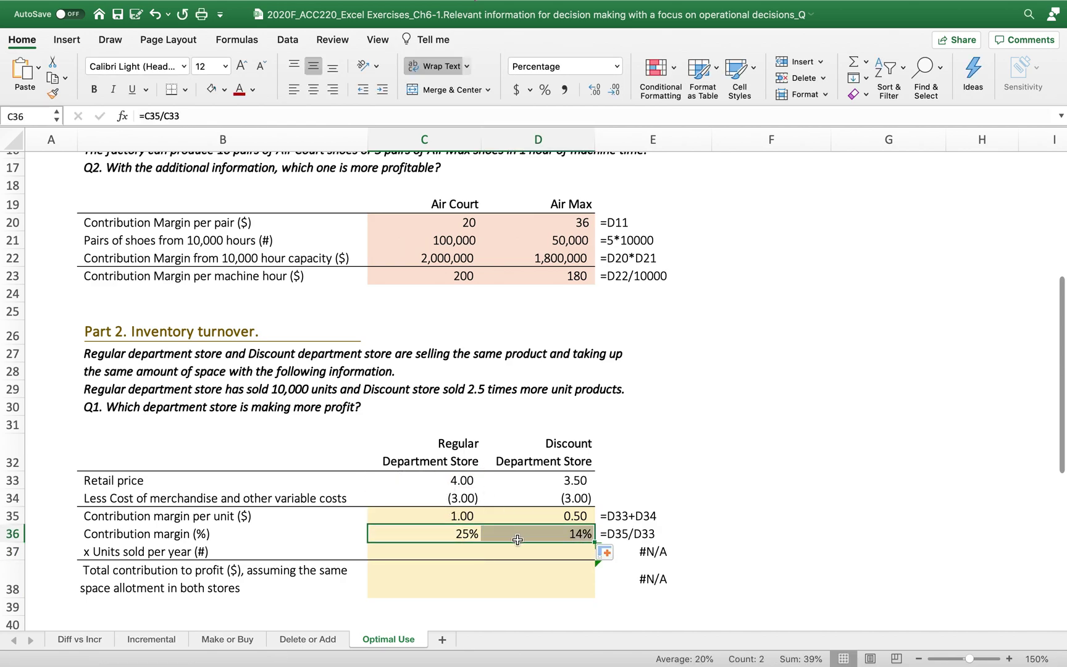
- Enter 10000 as the Regular department store's units sold per year in C37
{"action": "left_click", "coordinate": [451, 552]}
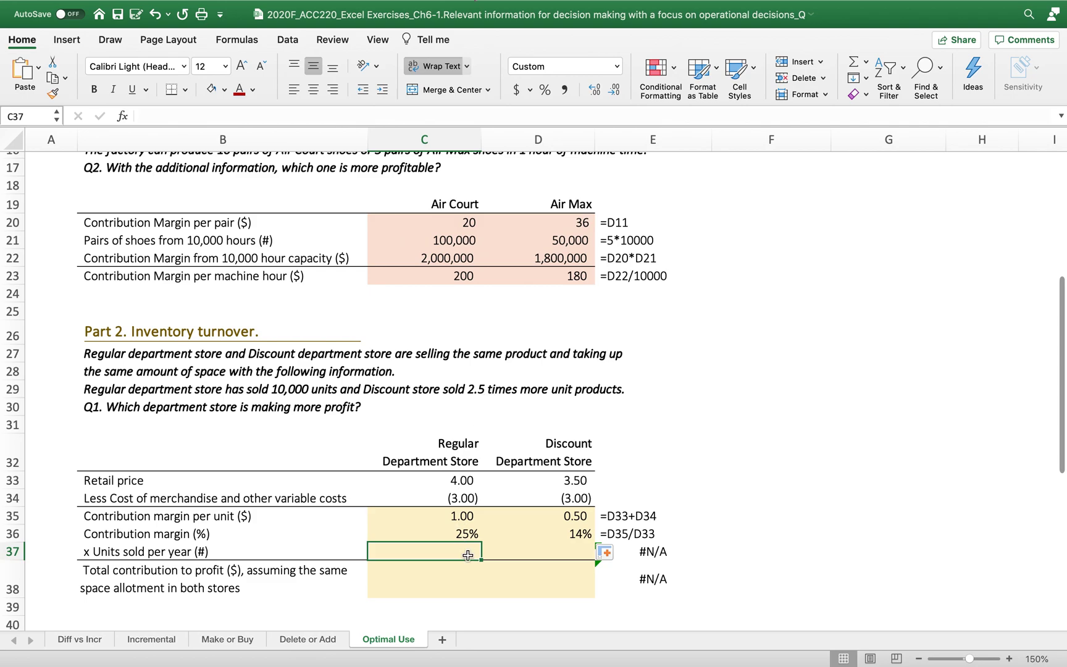
{"action": "type", "text": "1"}
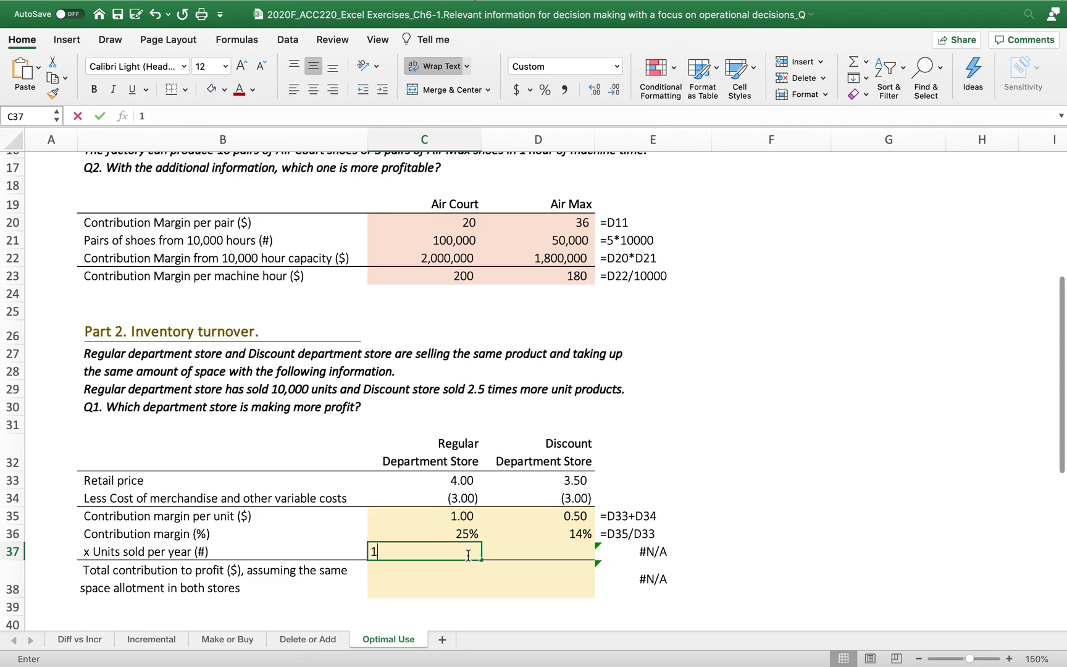
{"action": "type", "text": "0000"}
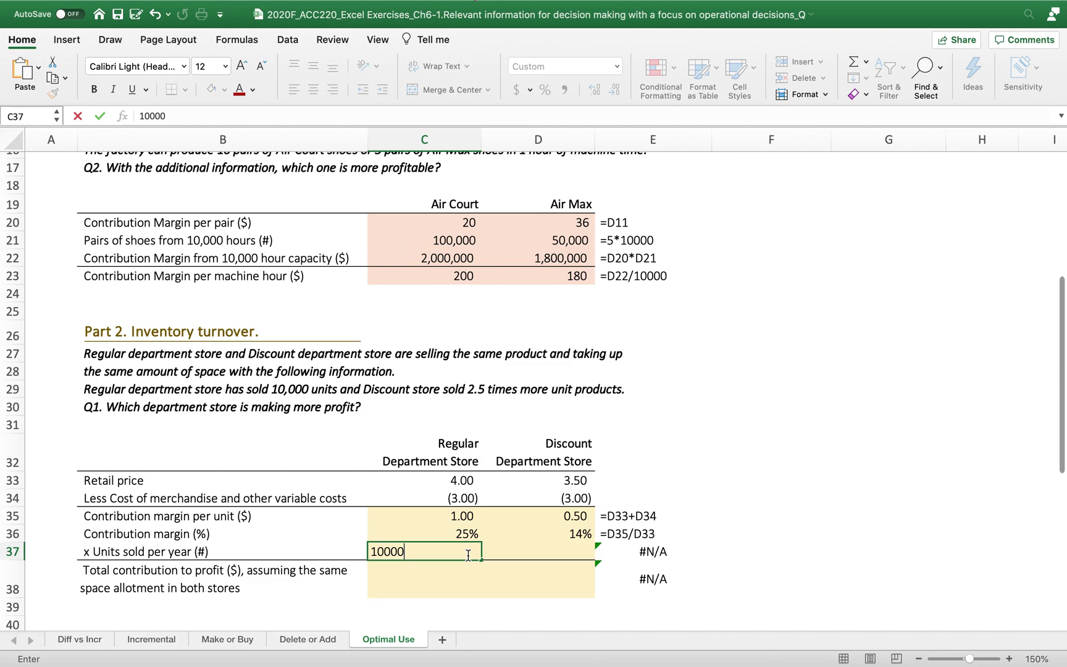
{"action": "key", "text": "Return"}
- Calculate the Discount department store's units sold per year in D37 with the formula =C37*2.5
{"action": "left_click", "coordinate": [550, 552]}
{"action": "type", "text": "="}
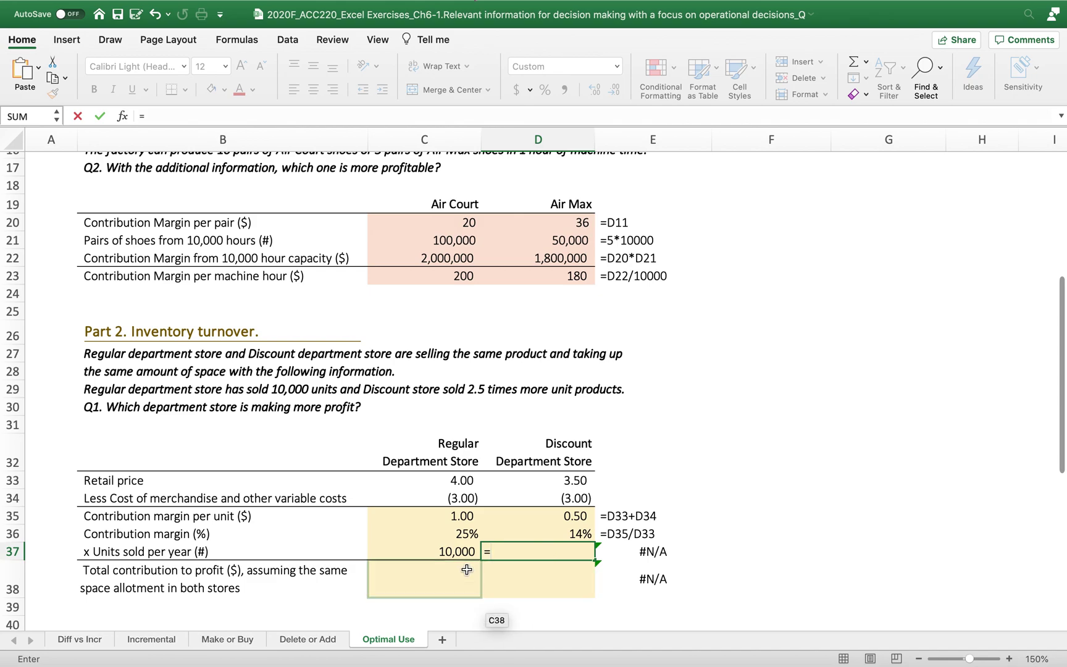
{"action": "left_click", "coordinate": [452, 552]}
{"action": "type", "text": "*2.5"}
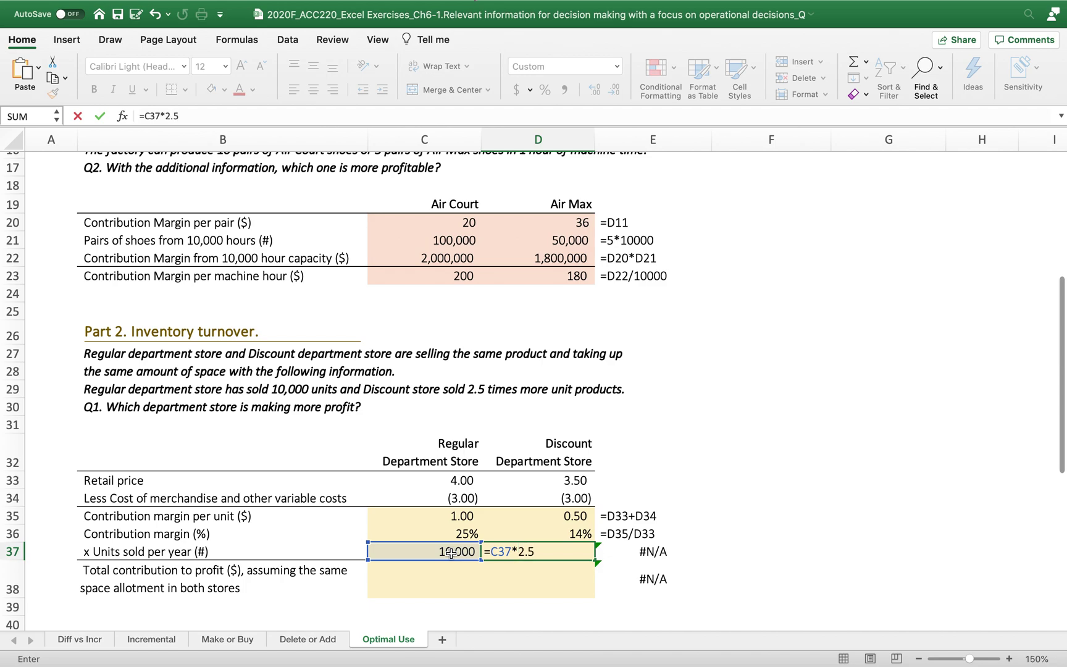
{"action": "key", "text": "Return"}
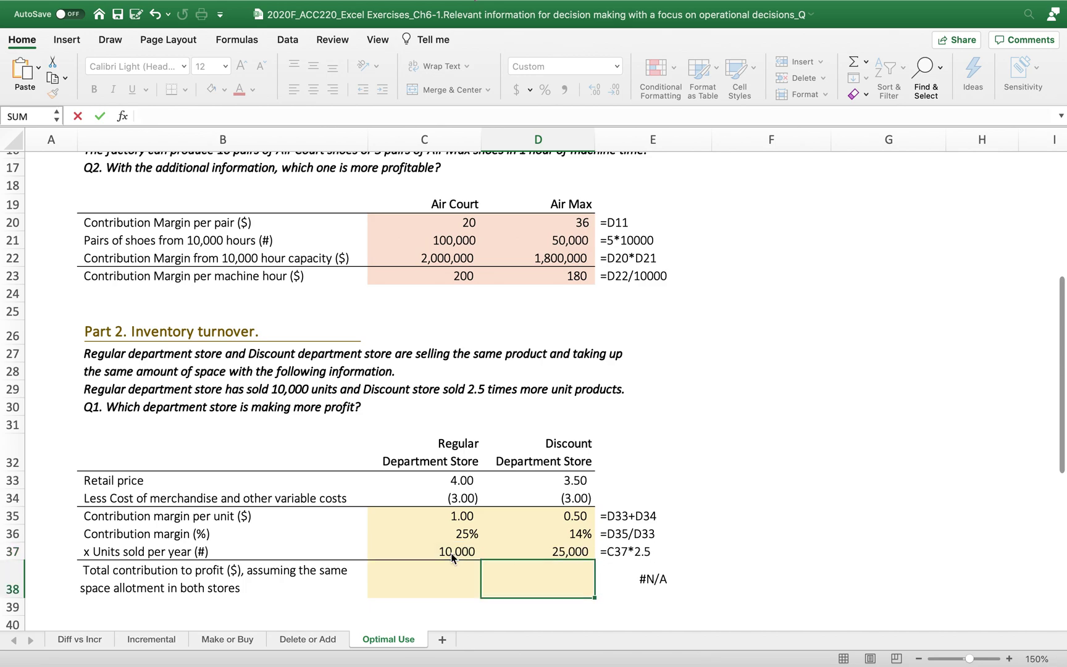
- Calculate the total contribution to profit in C38 as =C35*C37 and copy the formula to D38
{"action": "left_click", "coordinate": [438, 570]}
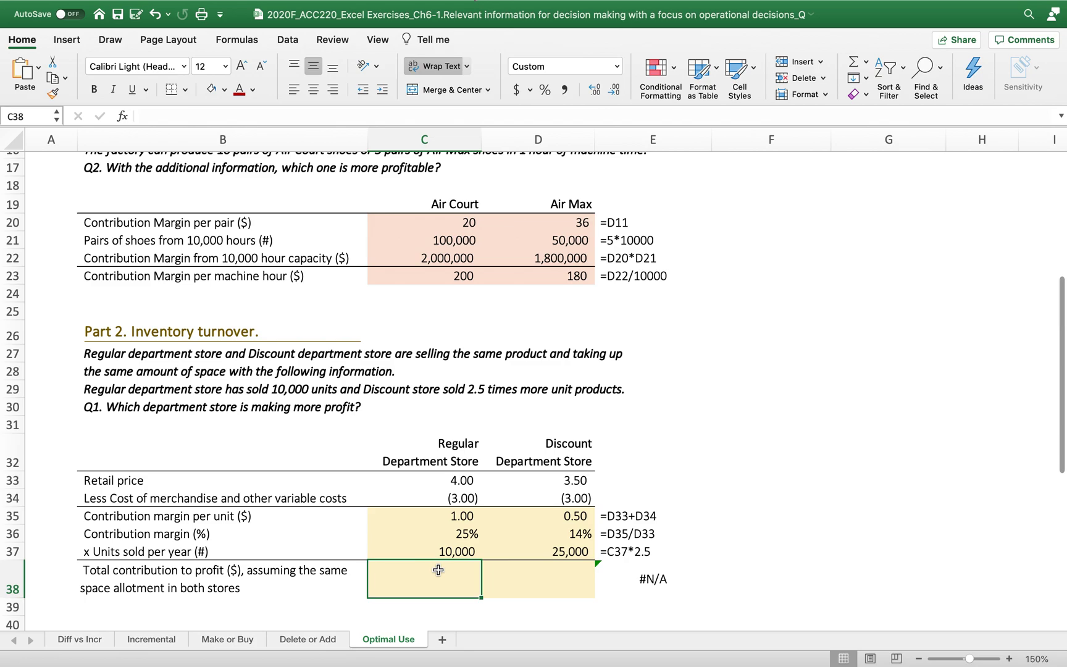
{"action": "type", "text": "="}
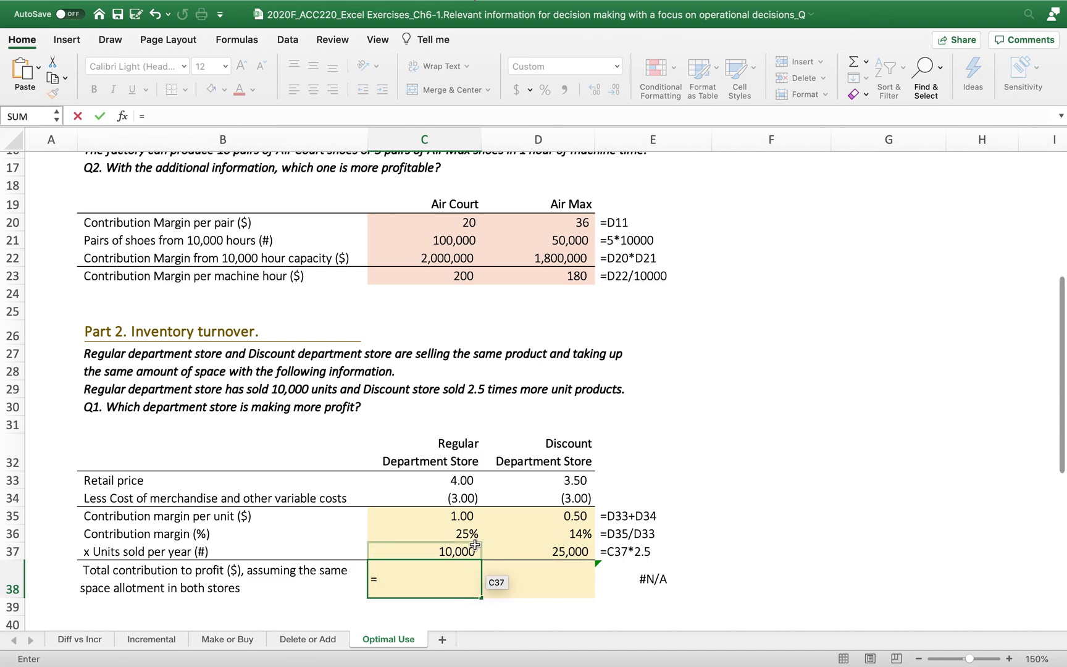
{"action": "left_click", "coordinate": [432, 517]}
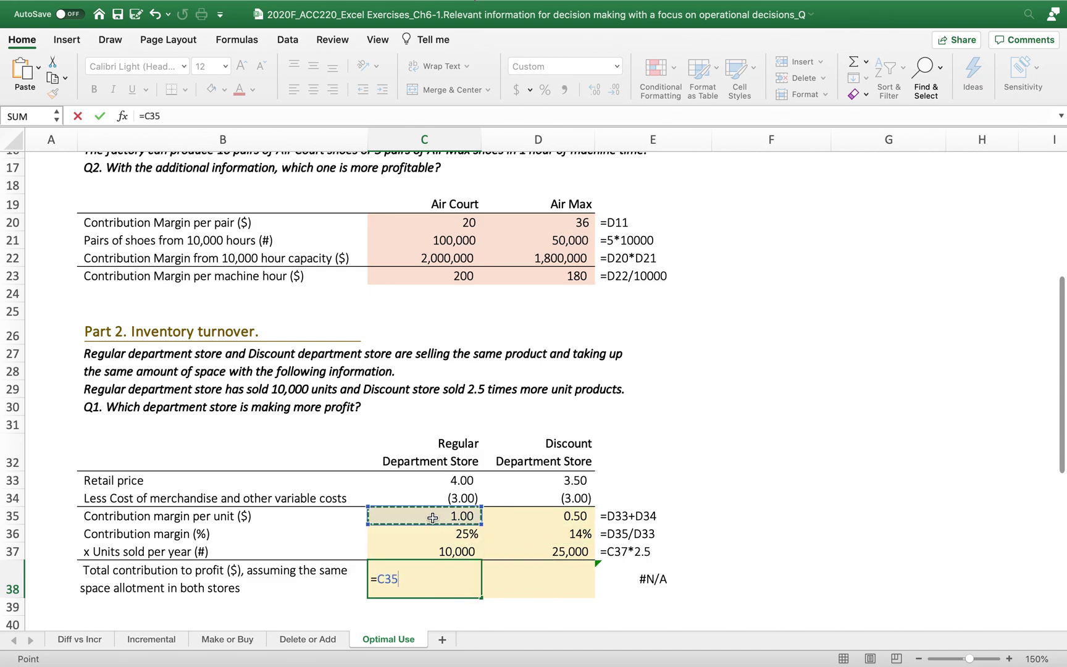
{"action": "type", "text": "*"}
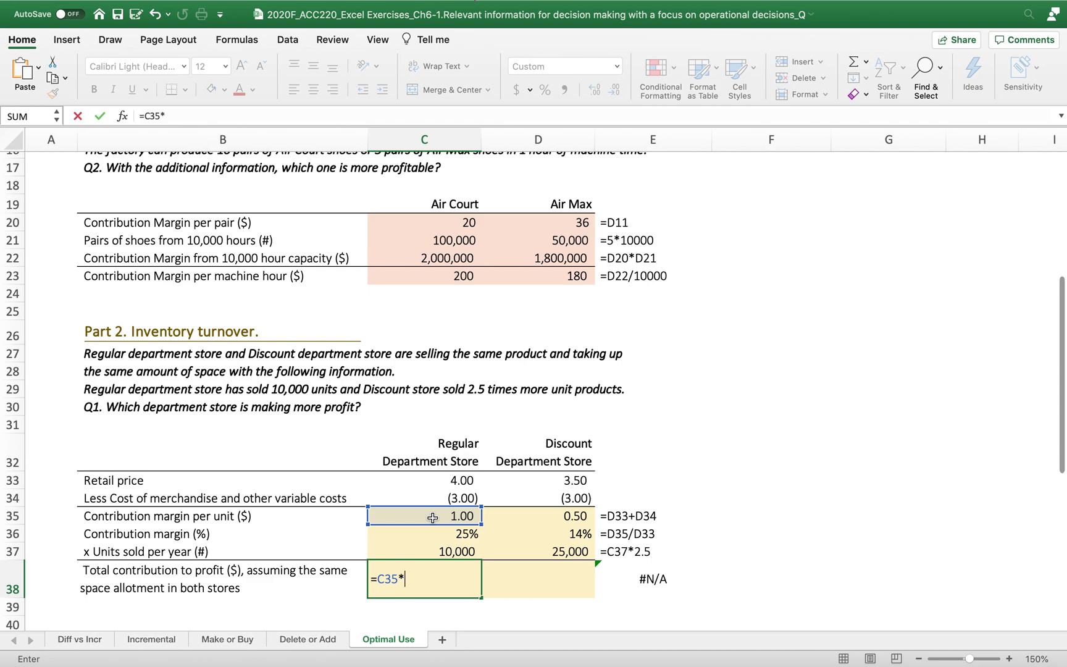
{"action": "left_click", "coordinate": [398, 551]}
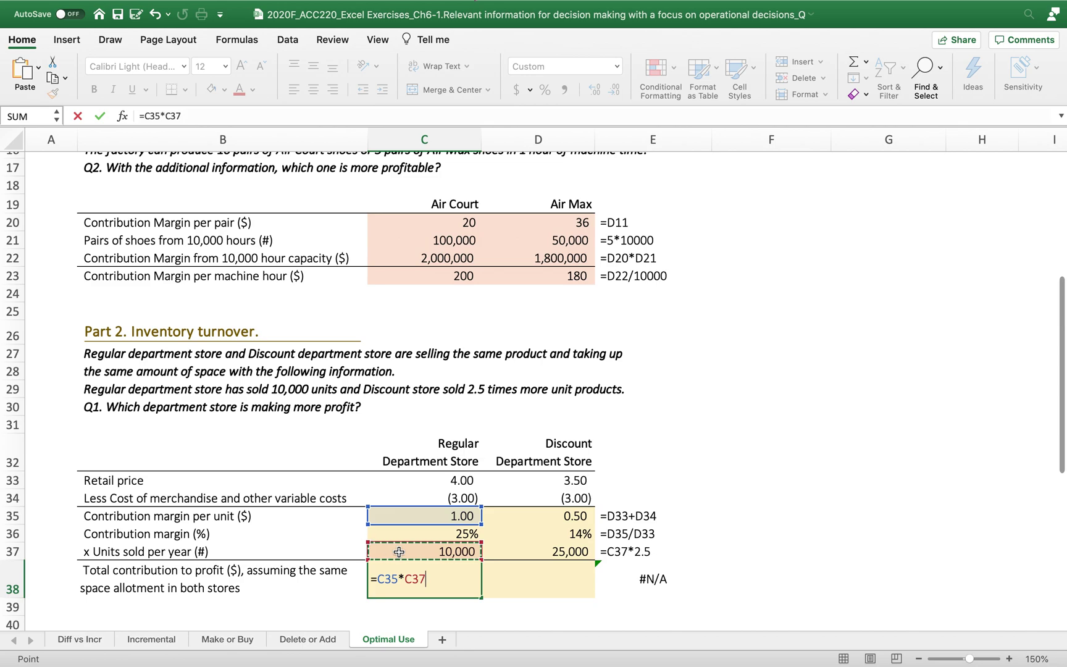
{"action": "key", "text": "Return"}
{"action": "left_click", "coordinate": [432, 571]}
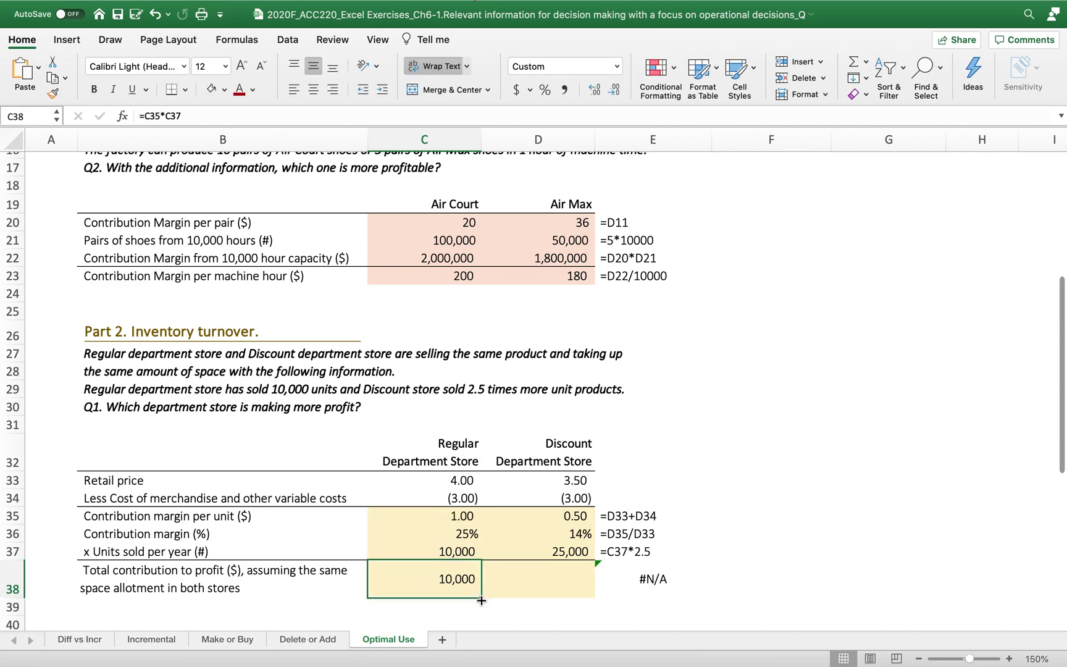
{"action": "left_click_drag", "start_coordinate": [481, 598], "coordinate": [574, 597]}
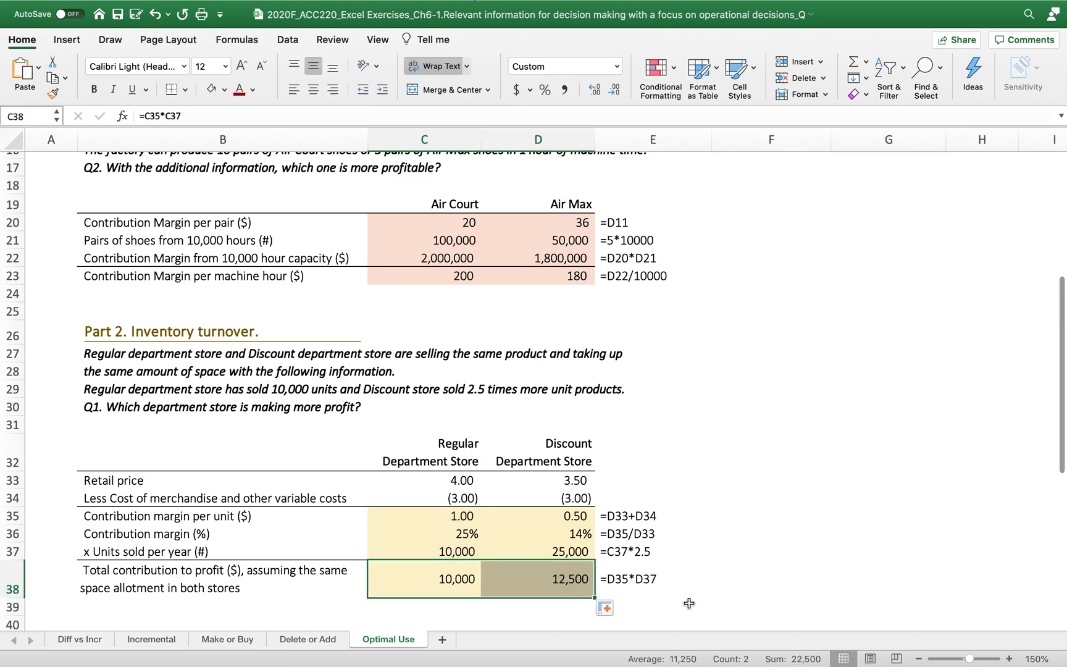
- Check which cells the Discount store's total contribution formula in D38 uses, and look back over the Part 1 results
{"action": "double_click", "coordinate": [543, 587]}
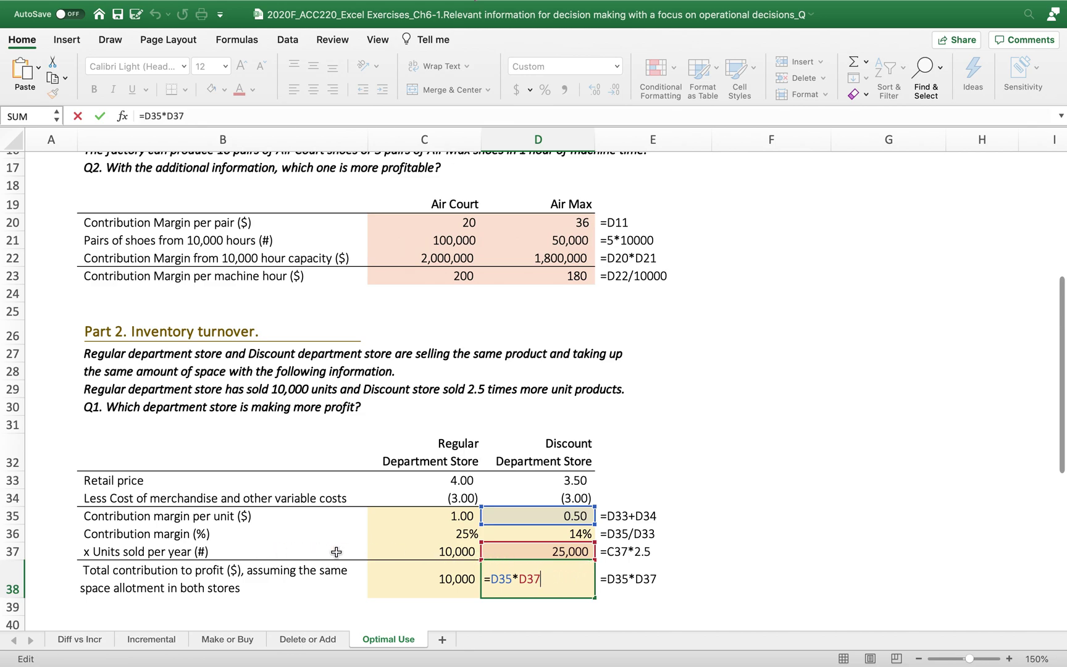
{"action": "key", "text": "Return"}
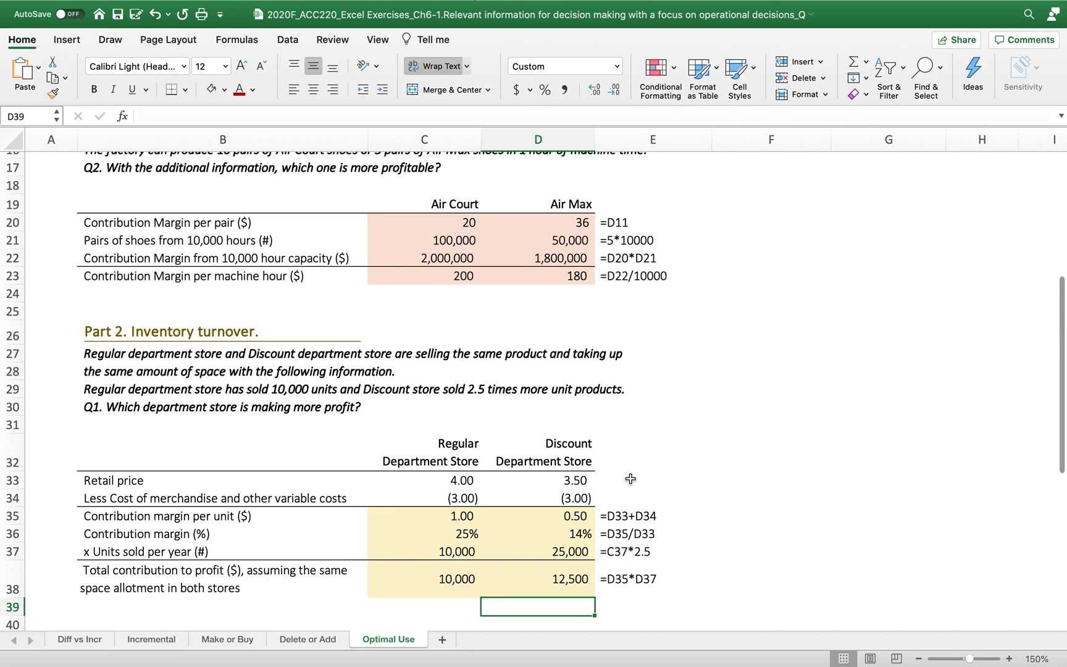
{"action": "scroll", "coordinate": [630, 480], "scroll_direction": "down", "scroll_amount": 1}
{"action": "scroll", "coordinate": [718, 455], "scroll_direction": "up", "scroll_amount": 10}
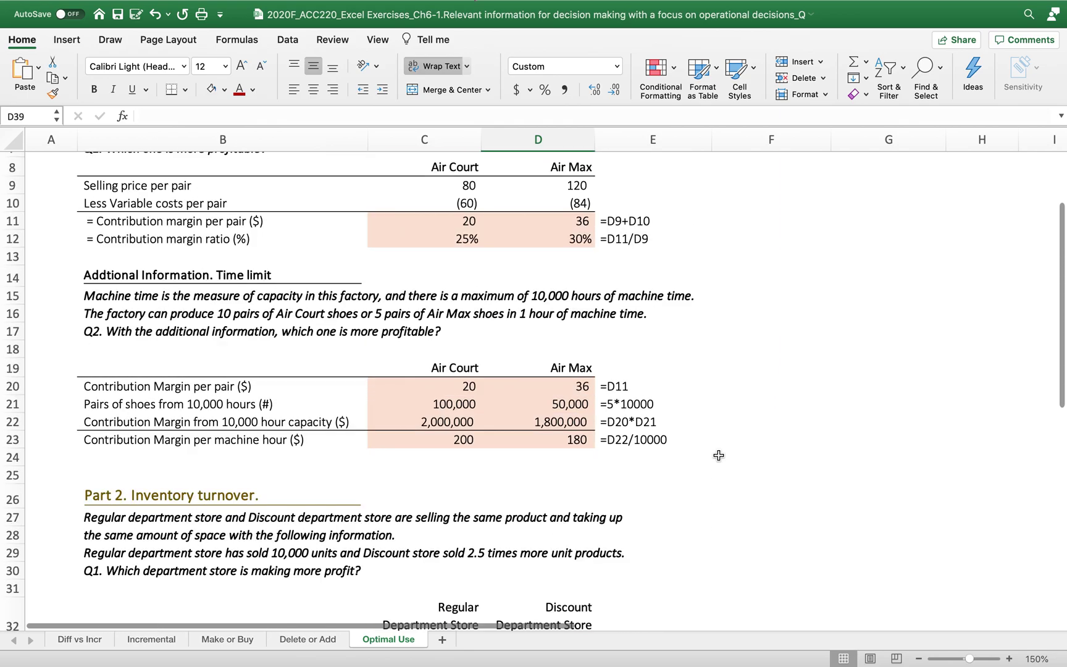